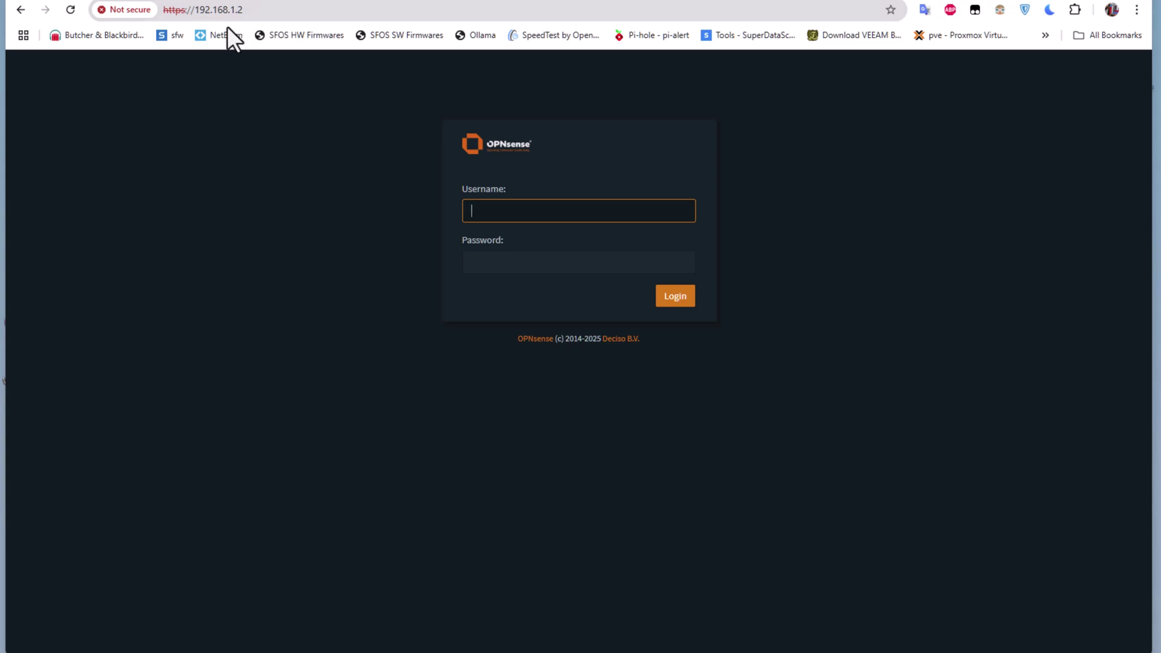
pyautogui.click(126, 13)
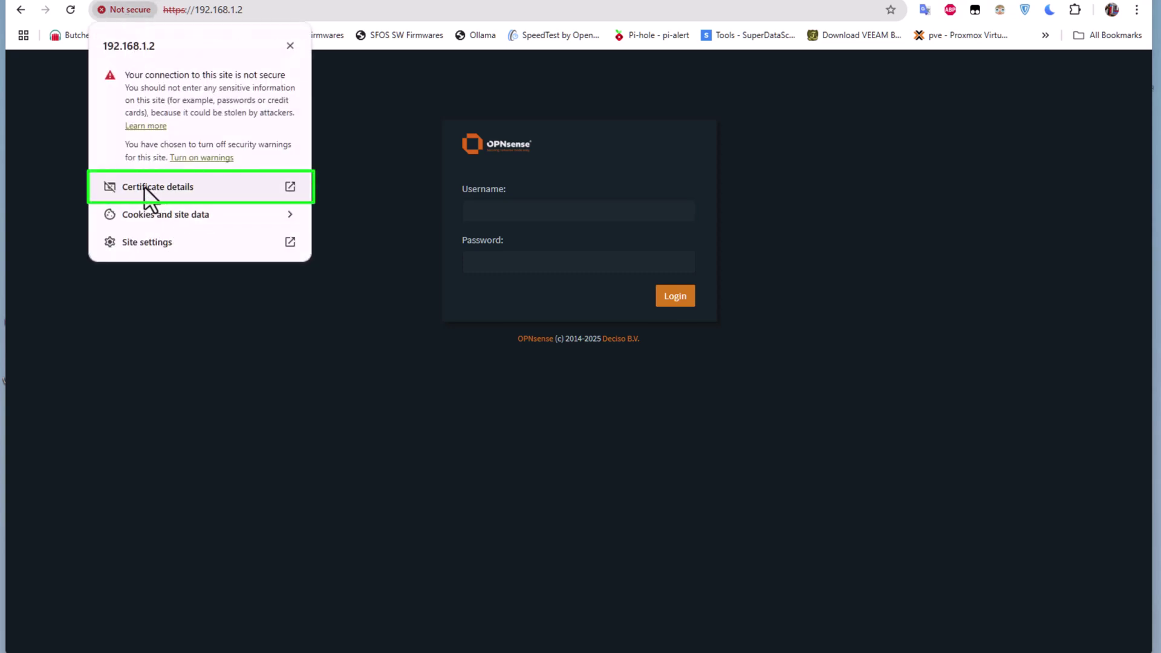
pyautogui.click(291, 186)
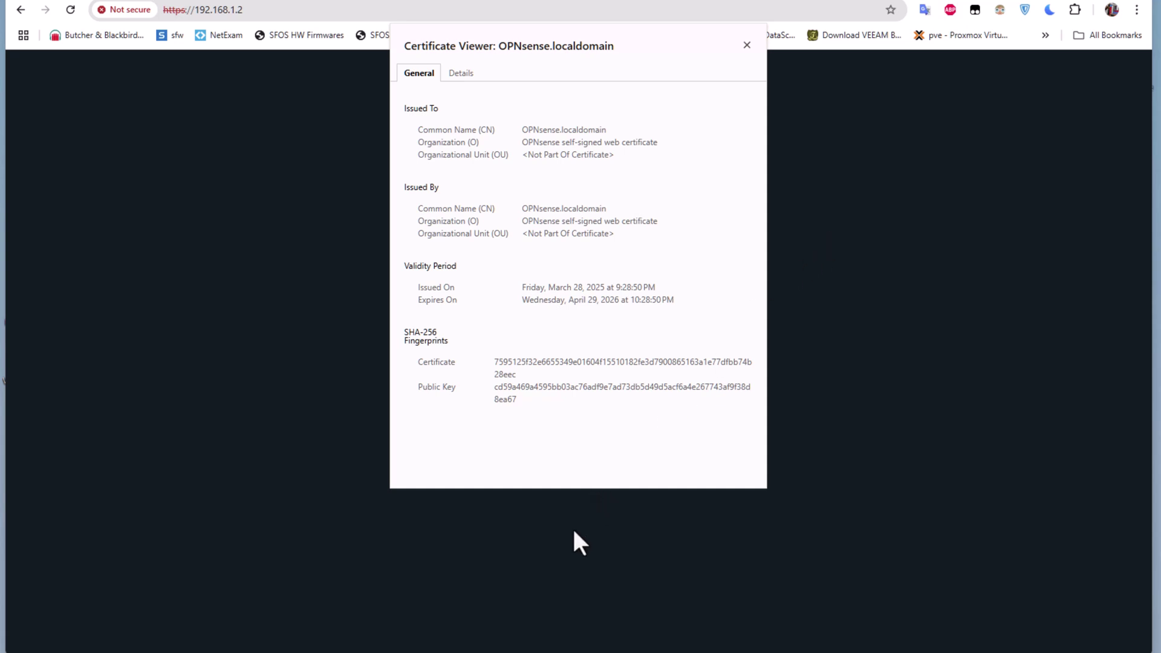
# - Log in to the OPNsense web GUI as root with the administrator password
pyautogui.click(747, 45)
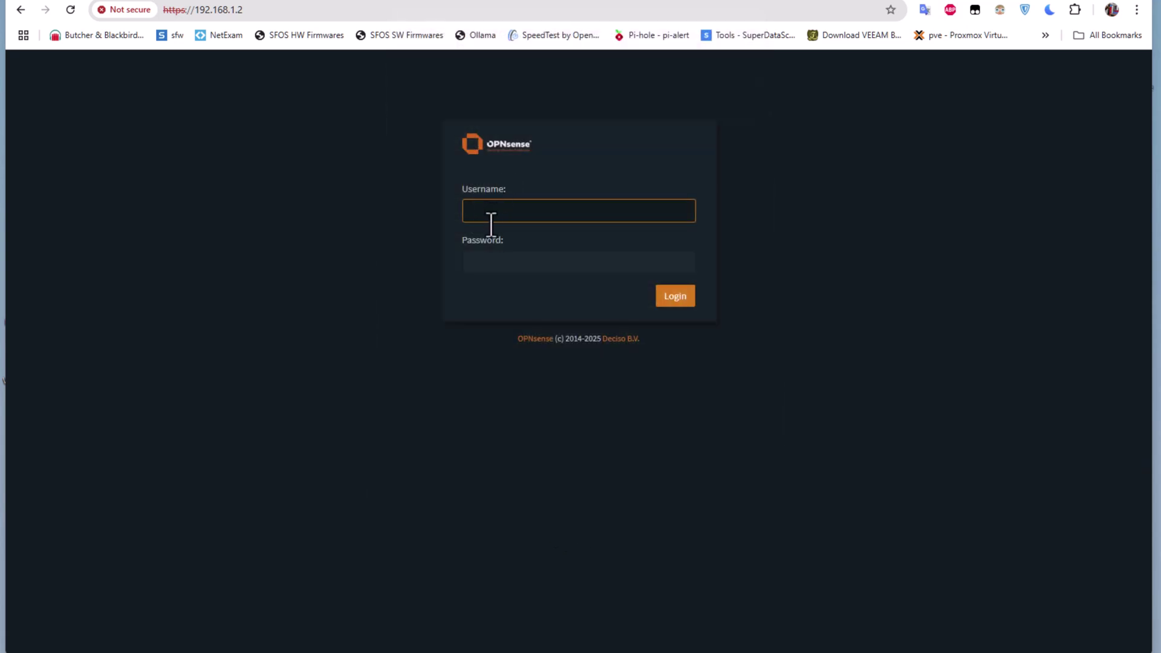
pyautogui.click(499, 218)
pyautogui.write('root')
pyautogui.press('Return')
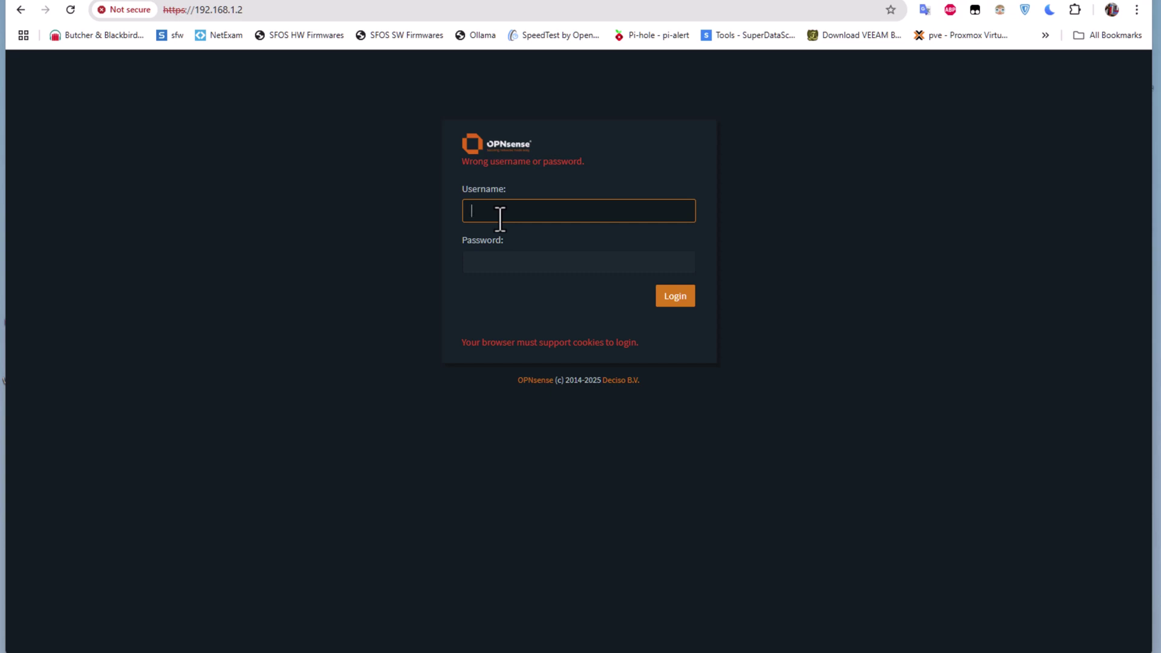
pyautogui.write('root')
pyautogui.press('Tab')
pyautogui.write('*************')
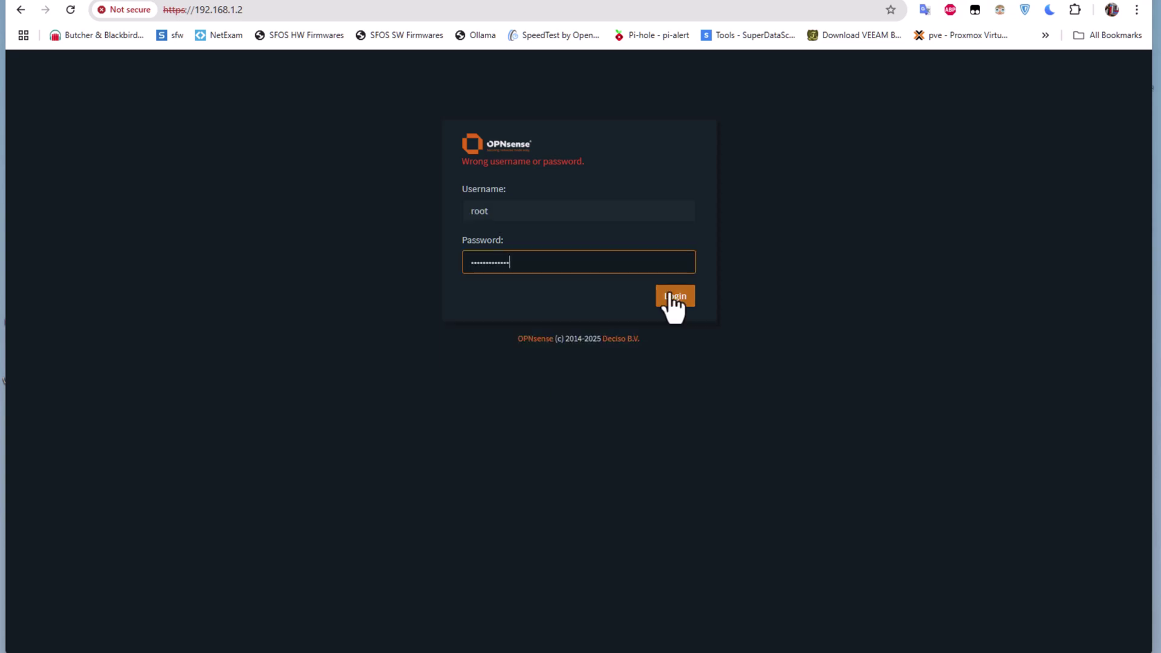
pyautogui.click(670, 294)
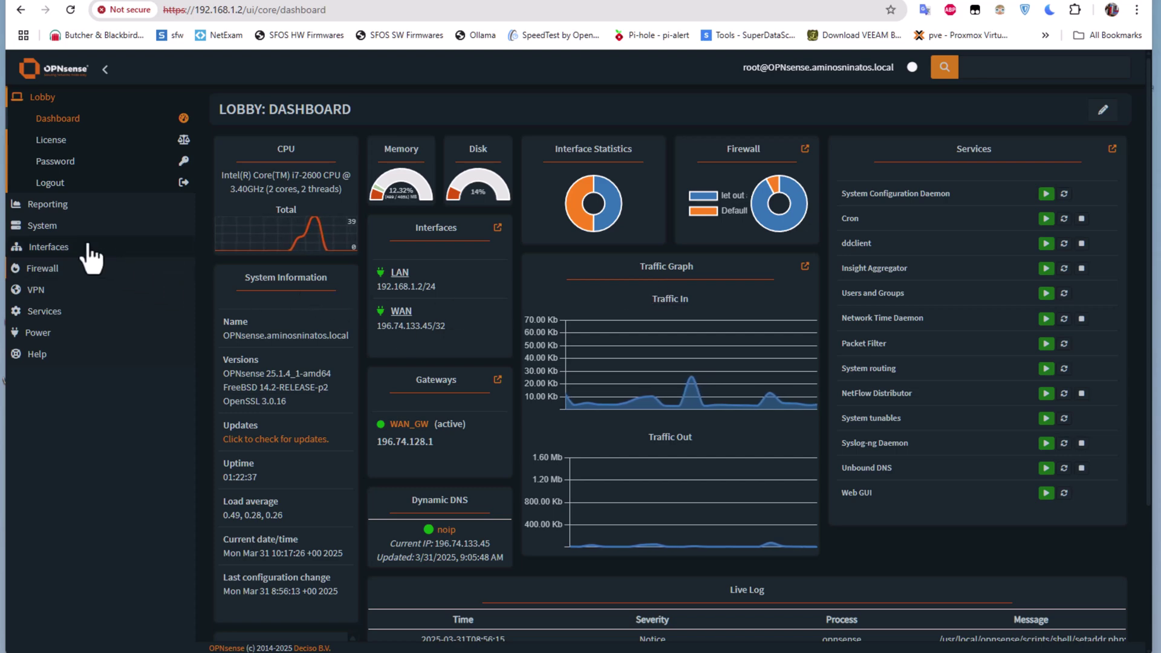
# - Install the os-acme-client plugin from System > Firmware > Plugins
pyautogui.click(61, 227)
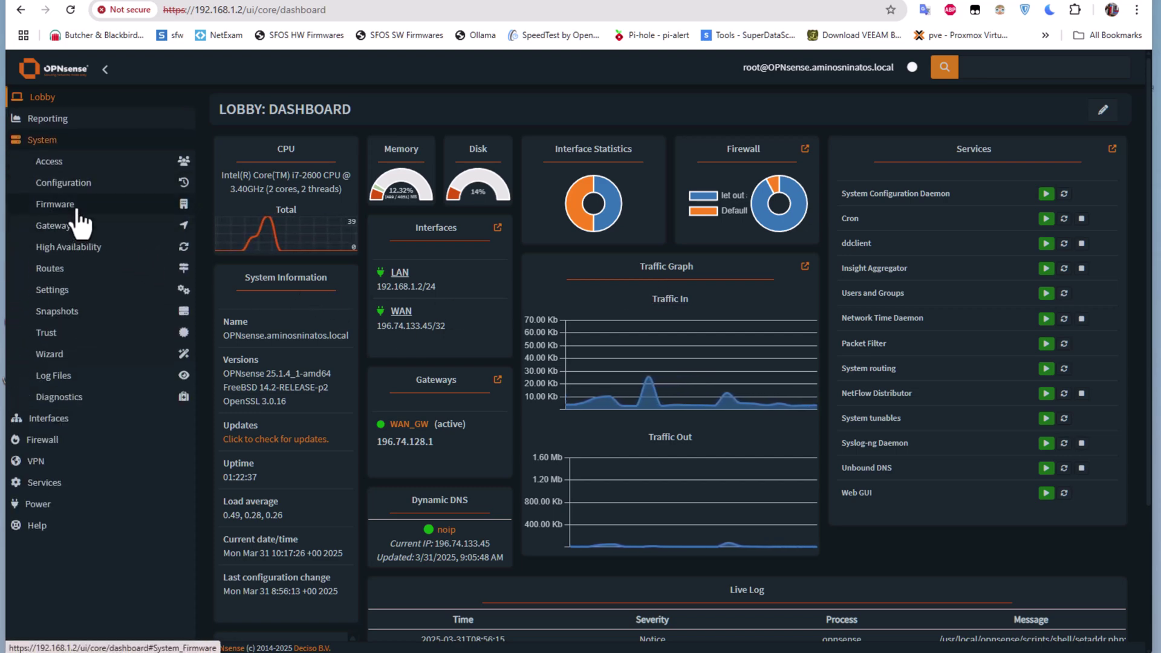
pyautogui.click(75, 207)
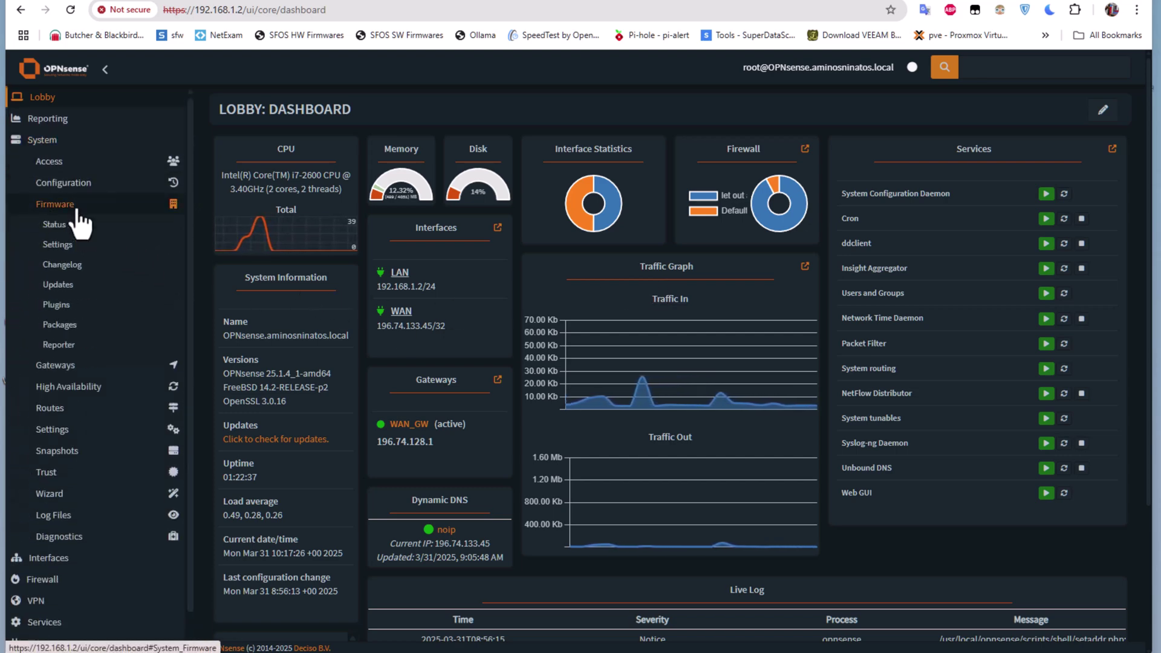
pyautogui.click(72, 306)
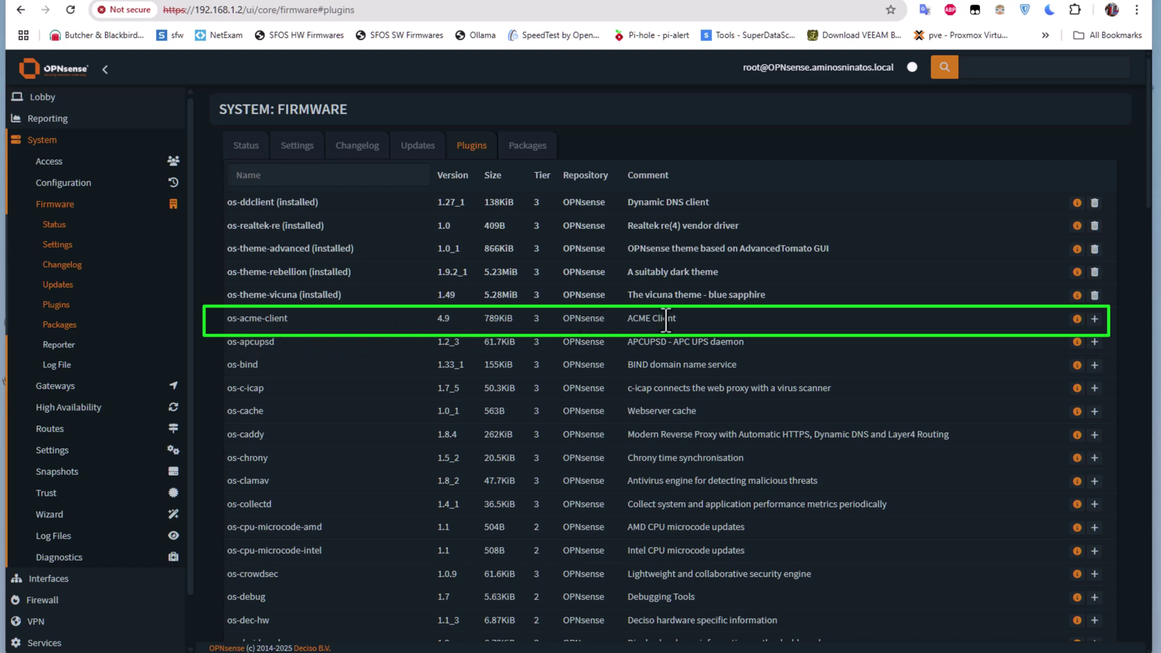
pyautogui.click(1095, 321)
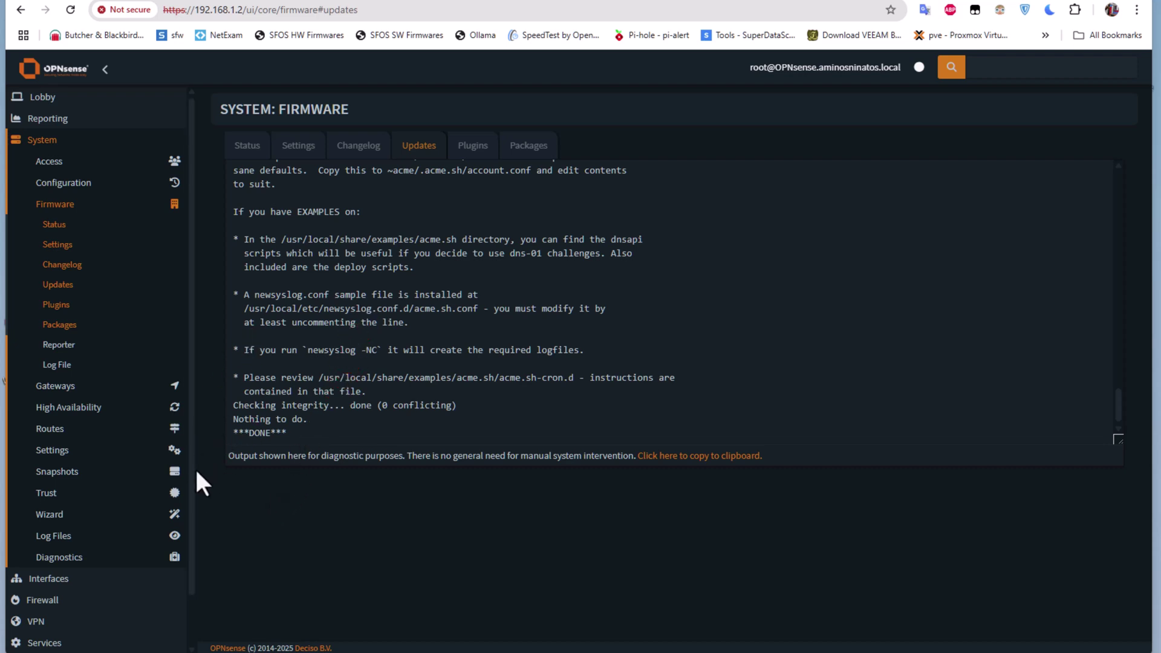
# - Reload the GUI so ACME Client appears, then open Services > ACME Client > Settings
pyautogui.scroll(-1, 186, 484)
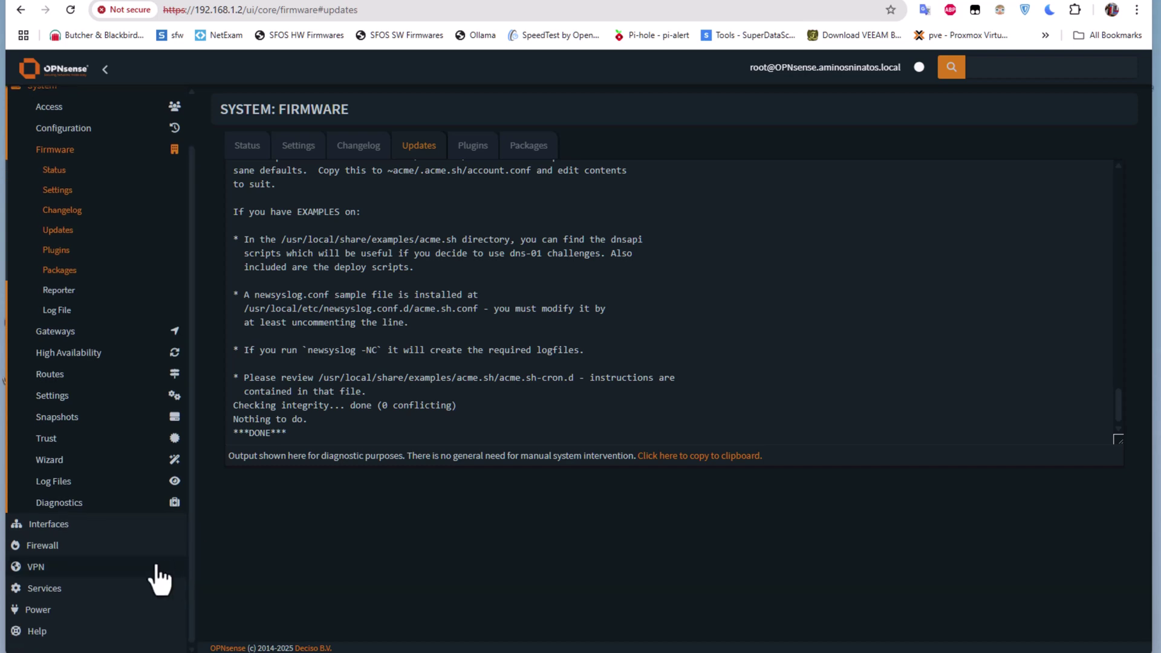
pyautogui.click(66, 589)
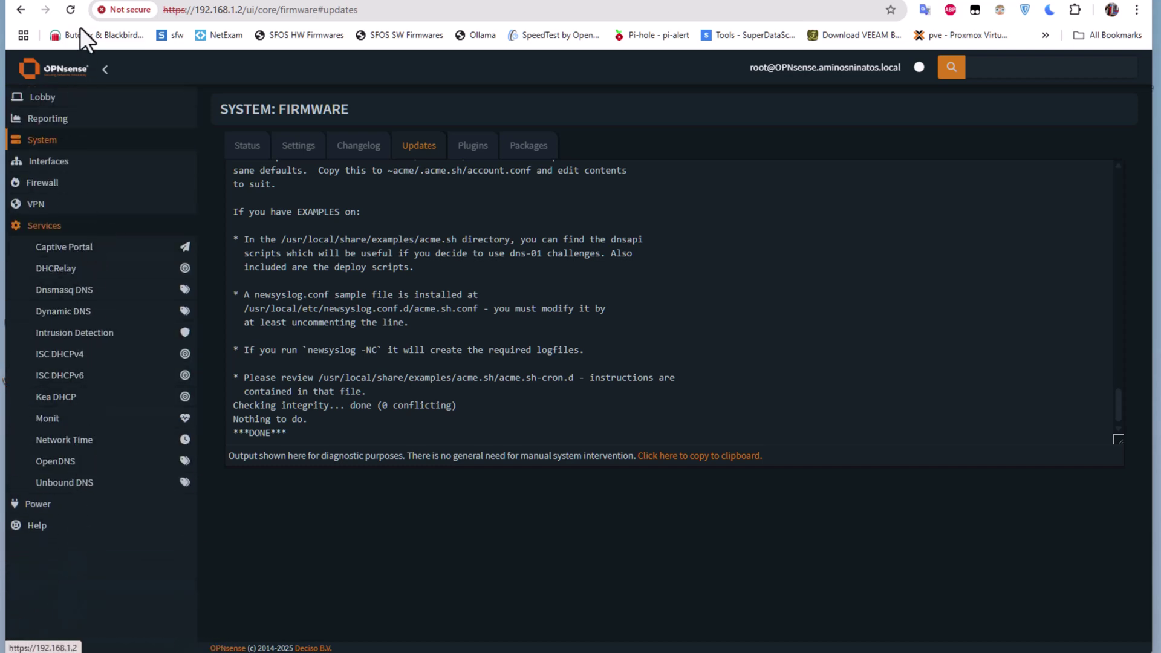
pyautogui.click(71, 10)
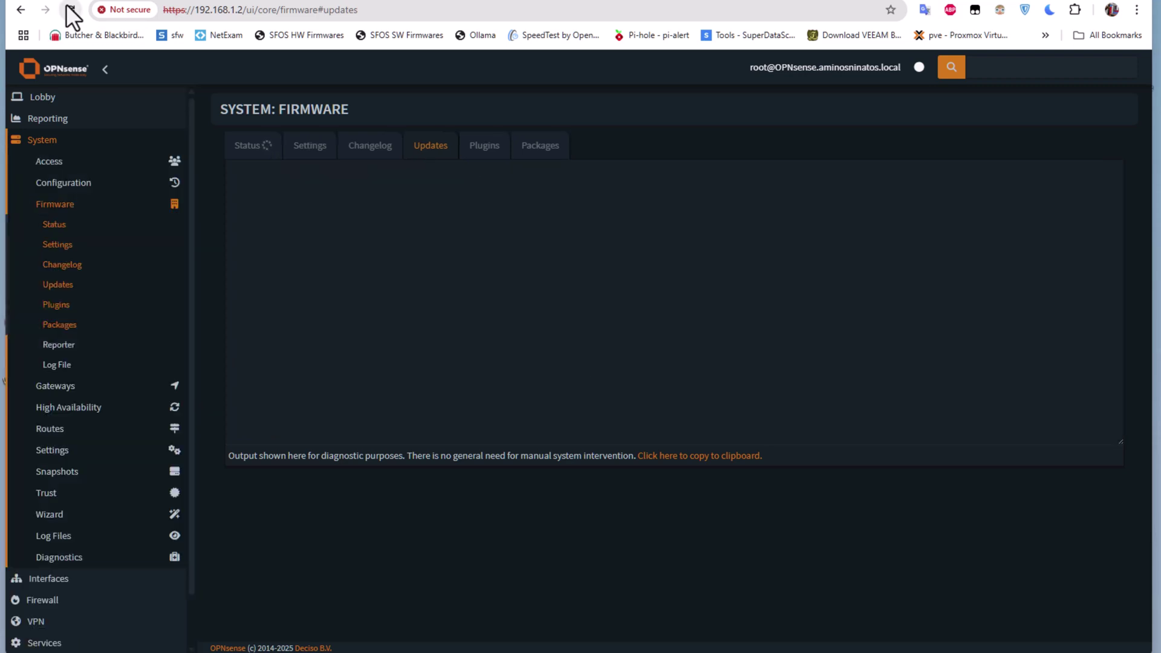
pyautogui.scroll(-2, 175, 424)
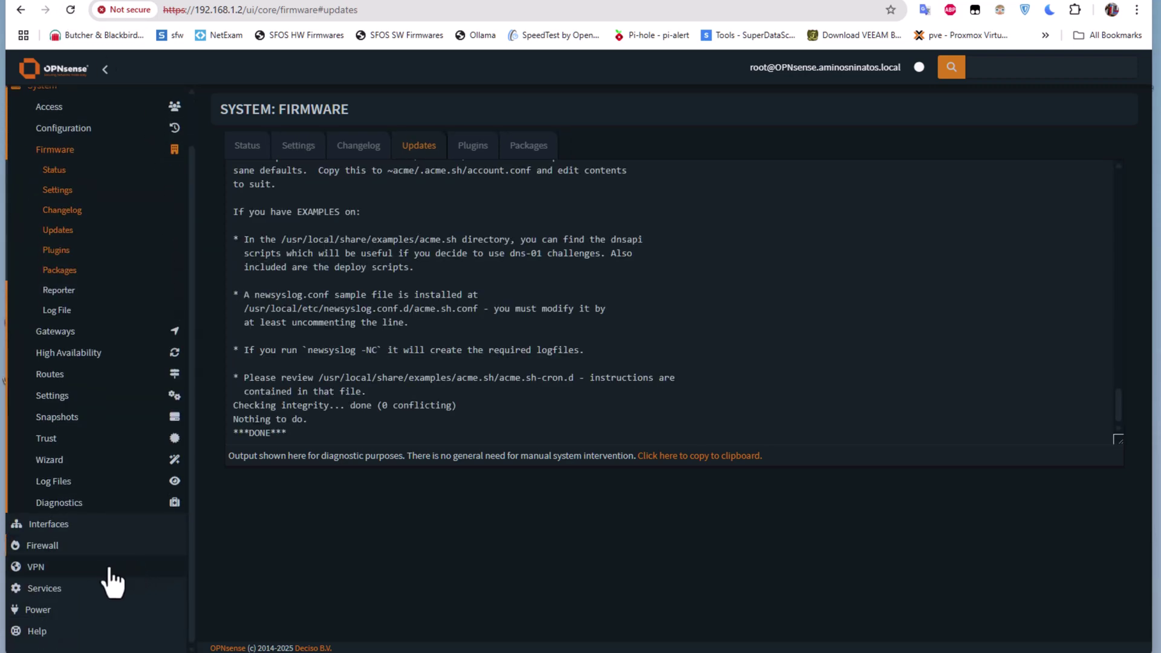
pyautogui.click(55, 588)
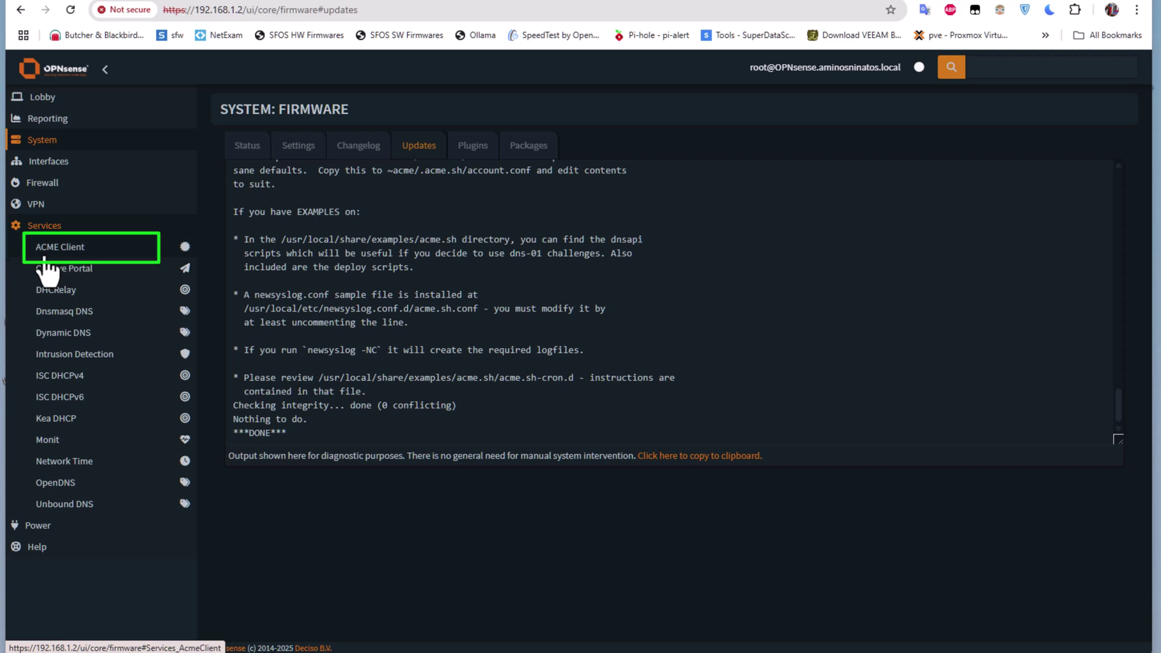
pyautogui.click(74, 253)
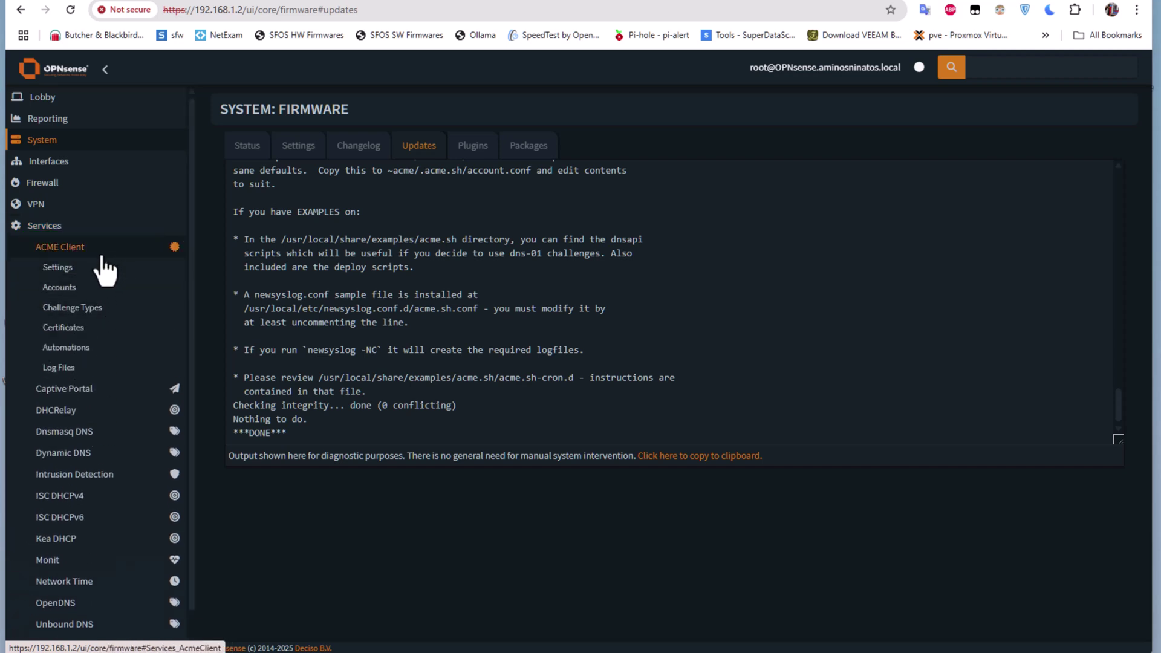
pyautogui.click(70, 272)
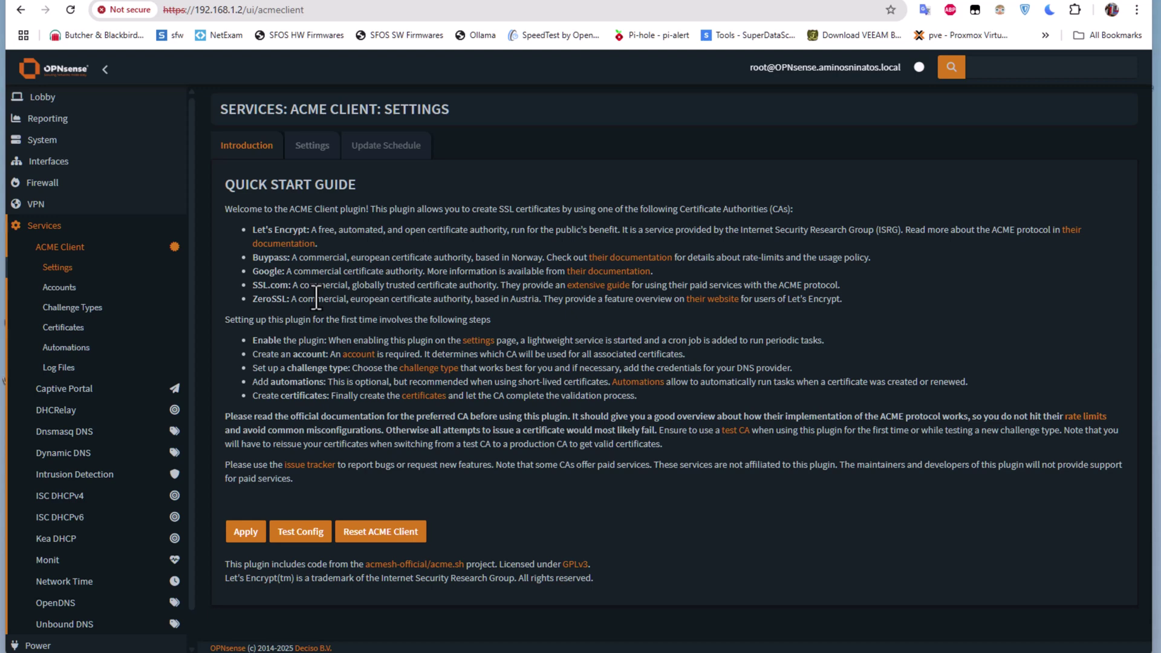
# - Apply the ACME Client settings with the plugin enabled, then go to Accounts
pyautogui.click(312, 149)
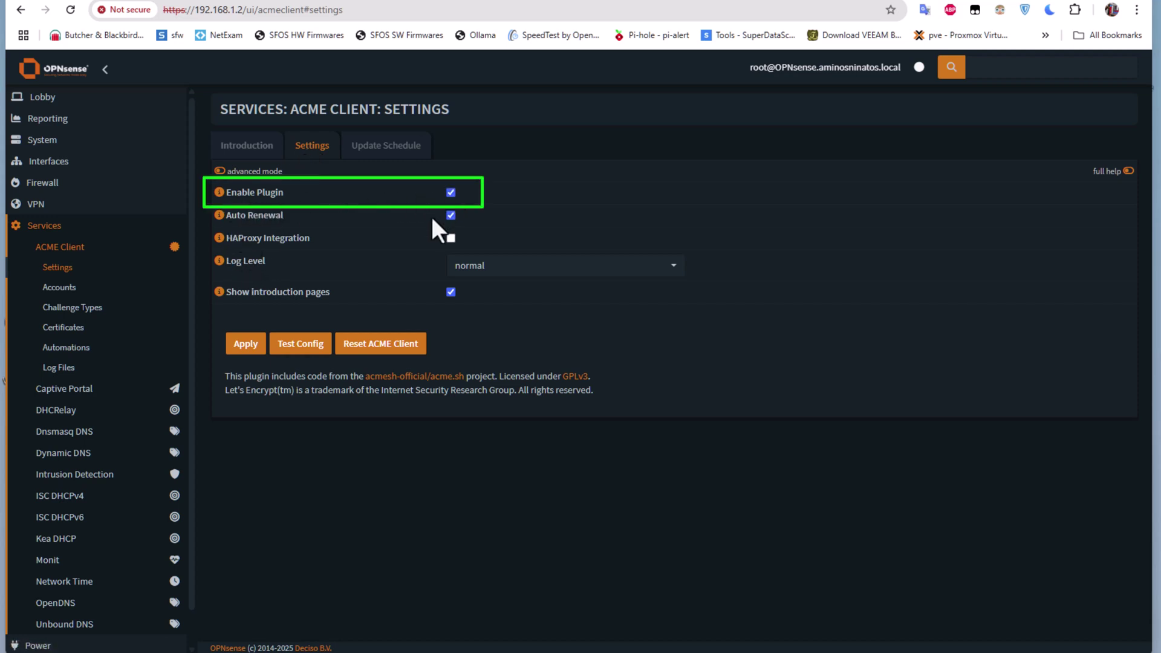
pyautogui.click(253, 346)
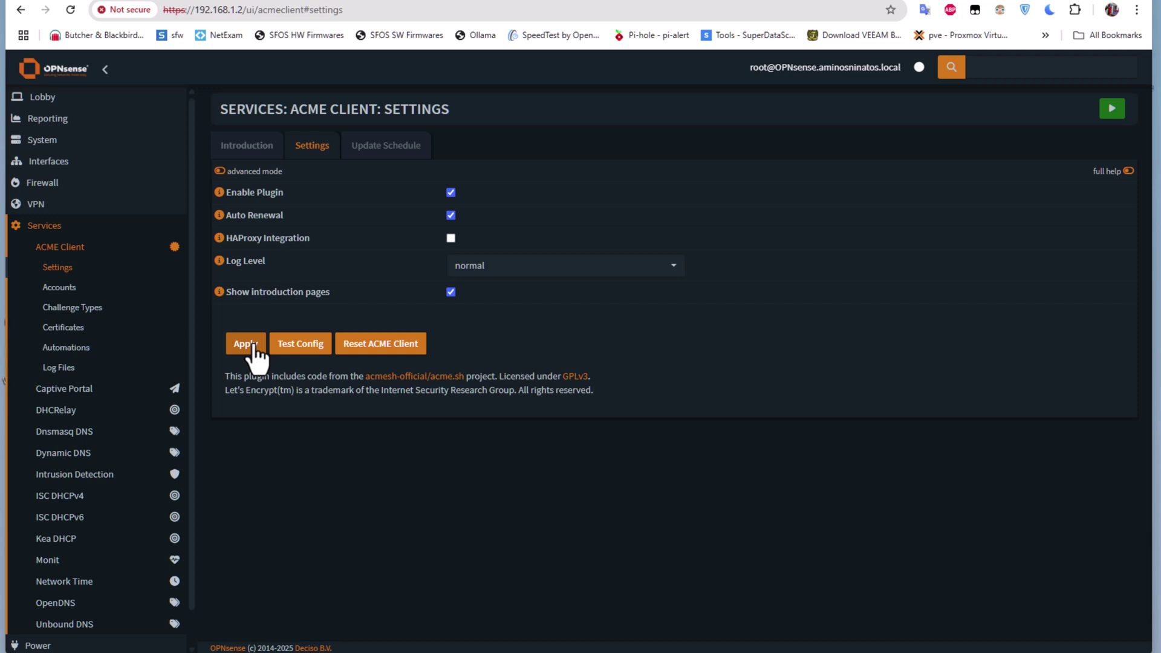
pyautogui.click(69, 289)
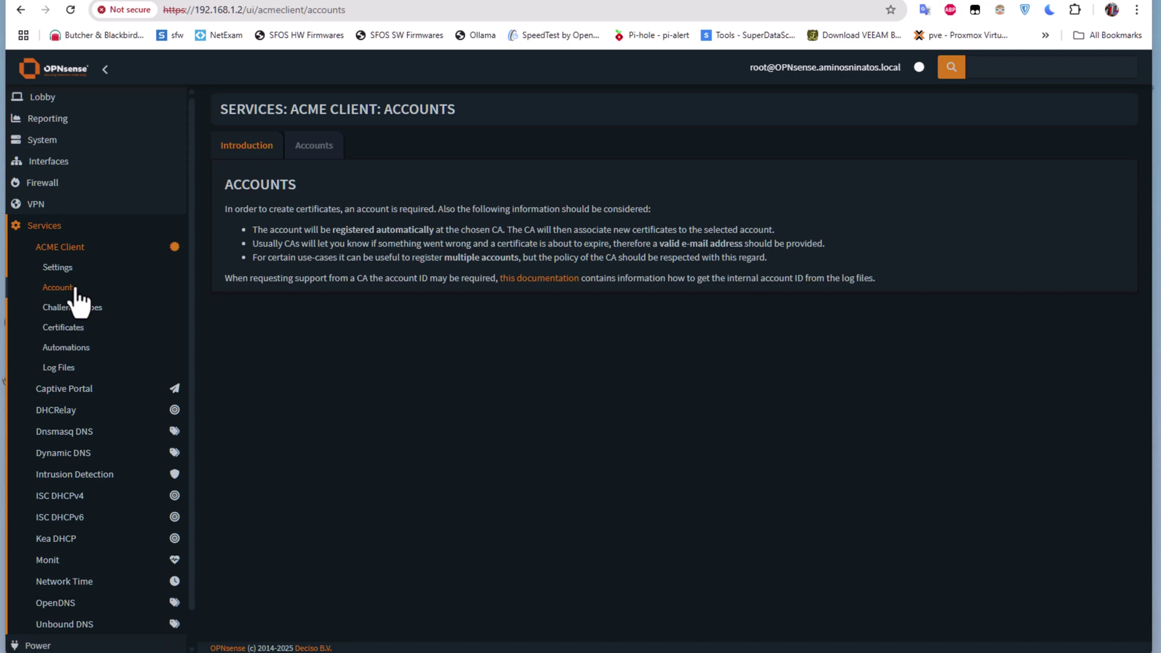
# - Add a Let's Encrypt ACME account named 'lets encrypt cert' with the administrator's e-mail address
pyautogui.click(314, 150)
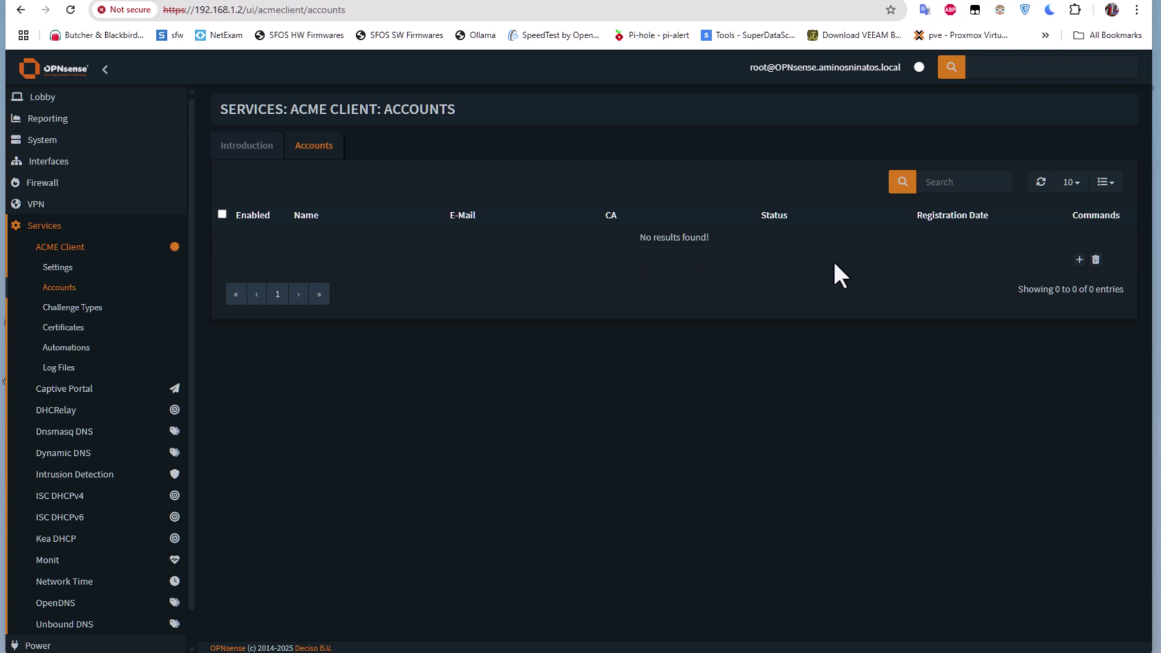
pyautogui.click(1080, 261)
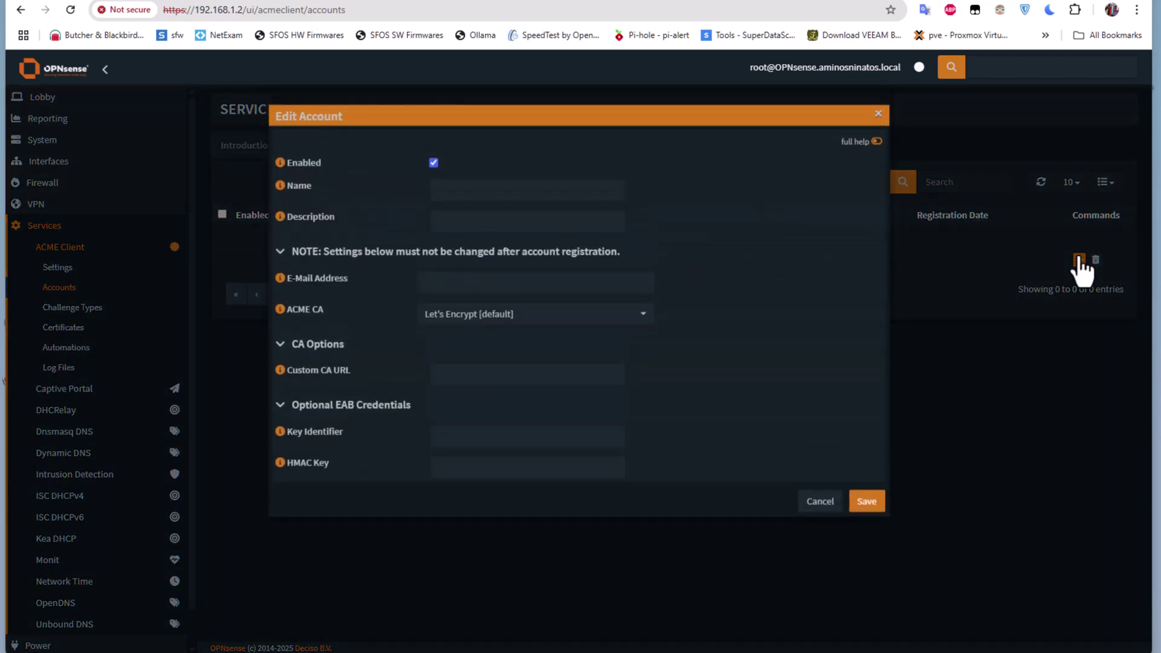
pyautogui.click(469, 188)
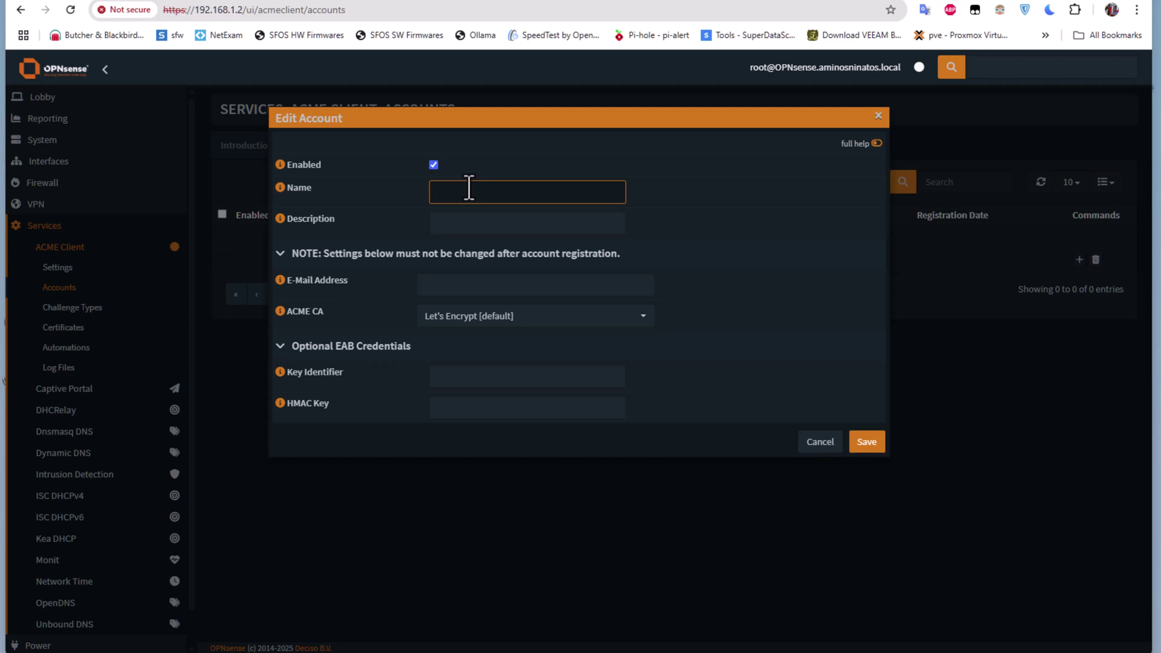
pyautogui.write('lets encrypt cert')
pyautogui.click(466, 285)
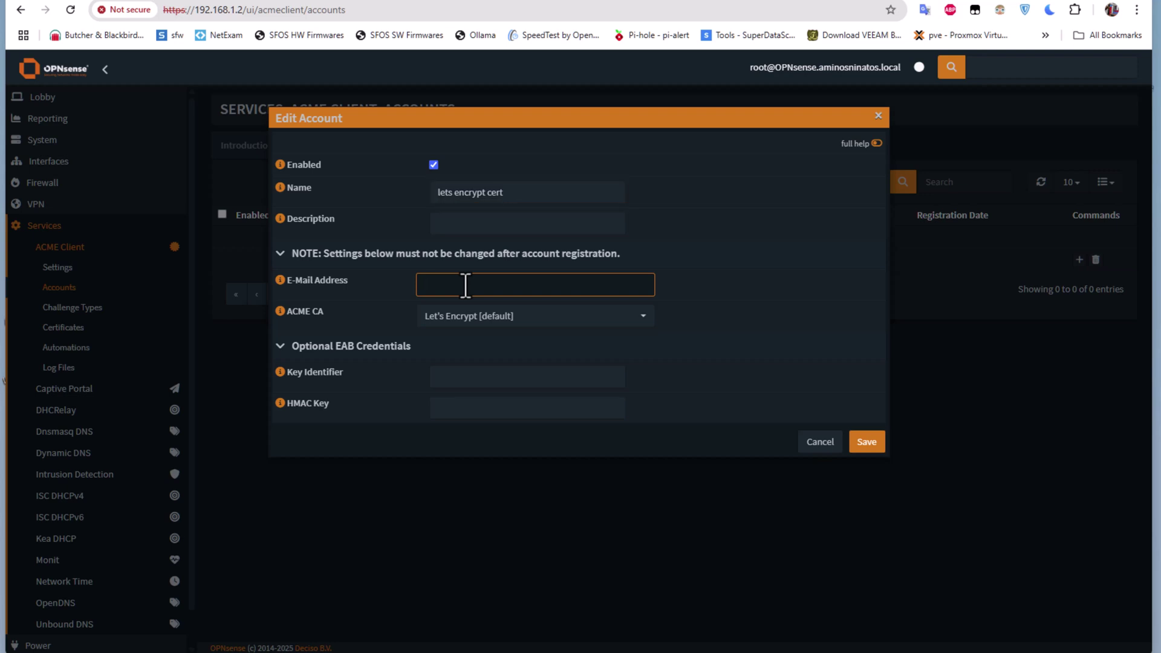
pyautogui.click(864, 442)
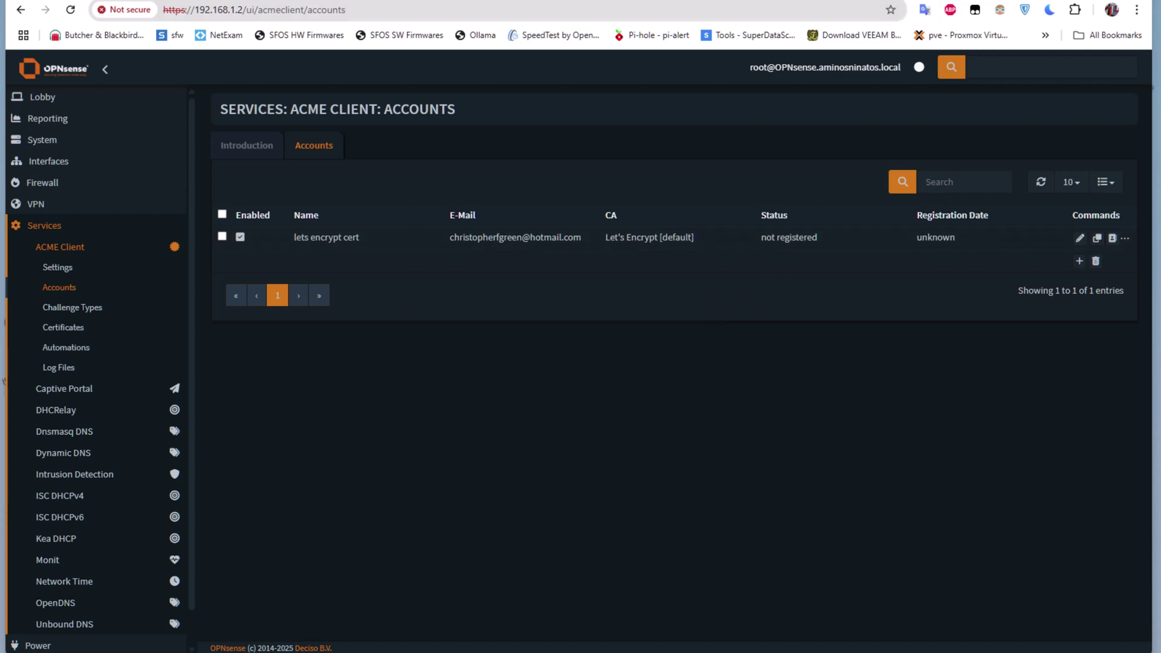
pyautogui.click(247, 145)
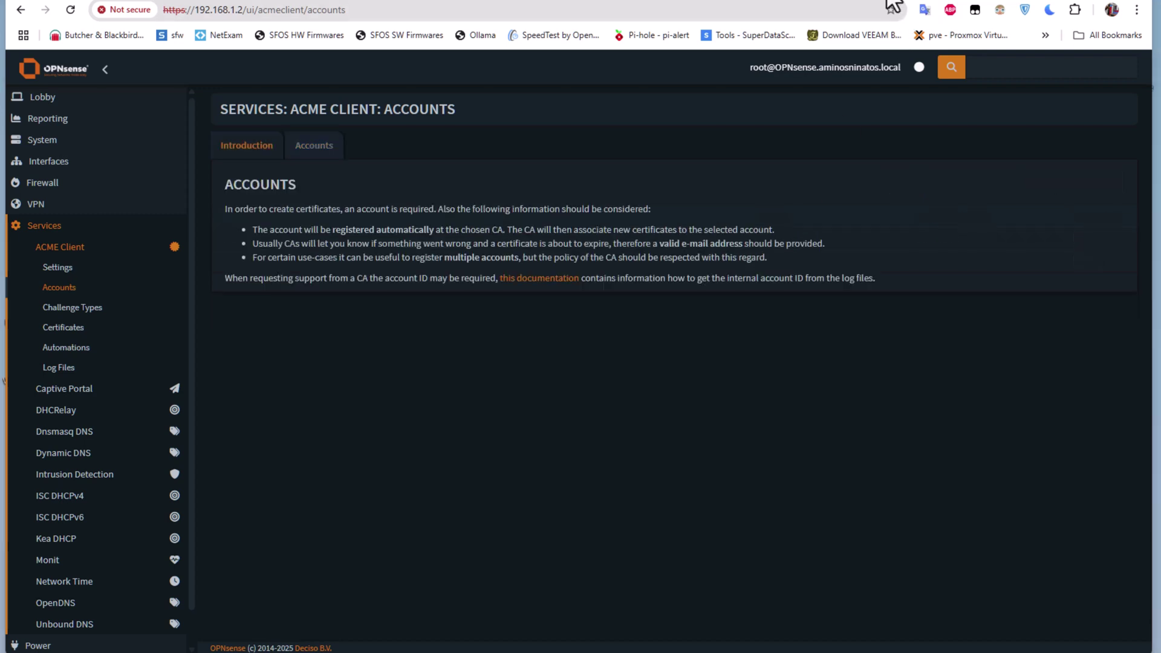
# - Start a new ACME certificate with common name aminosninatos.ddns.net
pyautogui.click(68, 329)
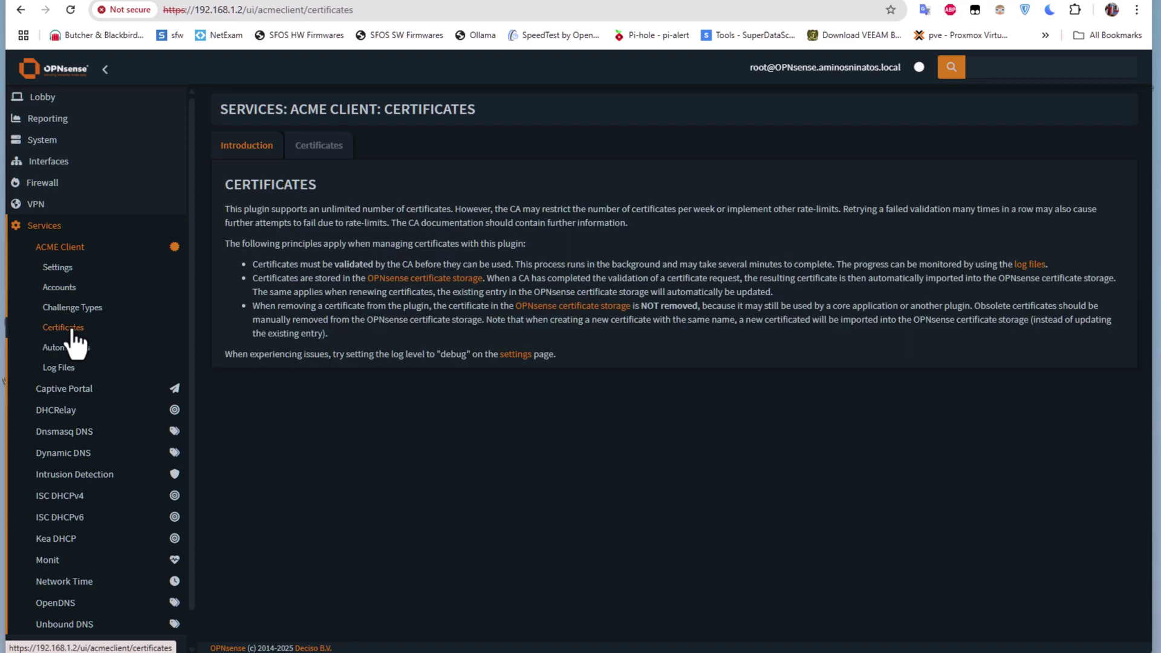
pyautogui.click(322, 151)
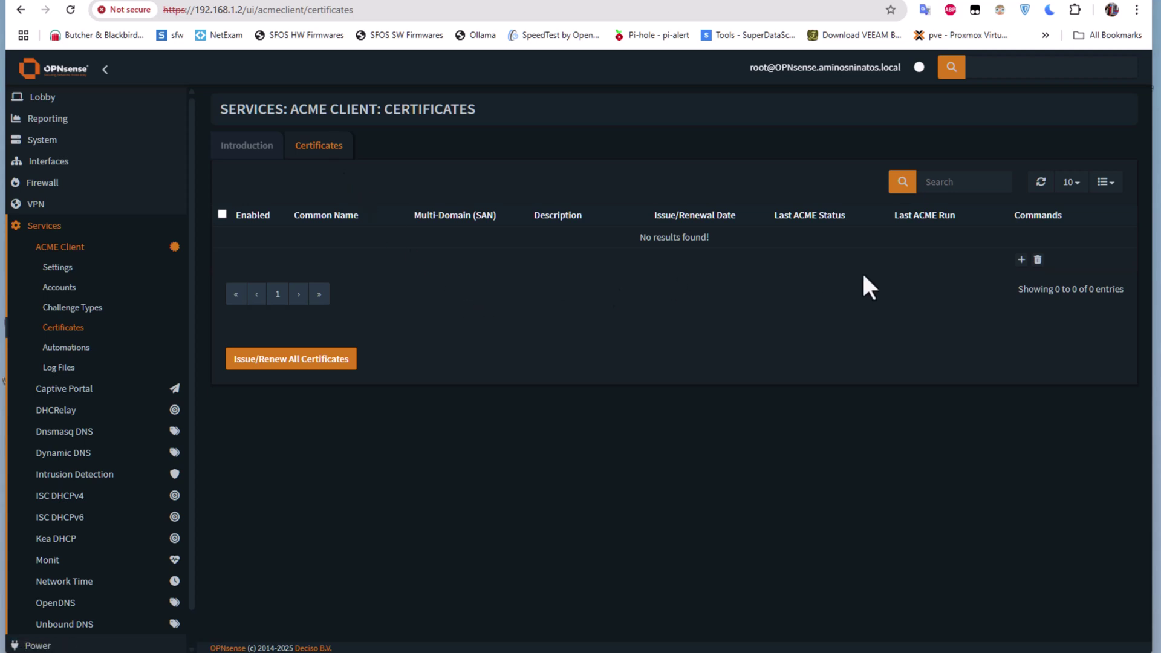
pyautogui.click(1021, 262)
pyautogui.click(562, 254)
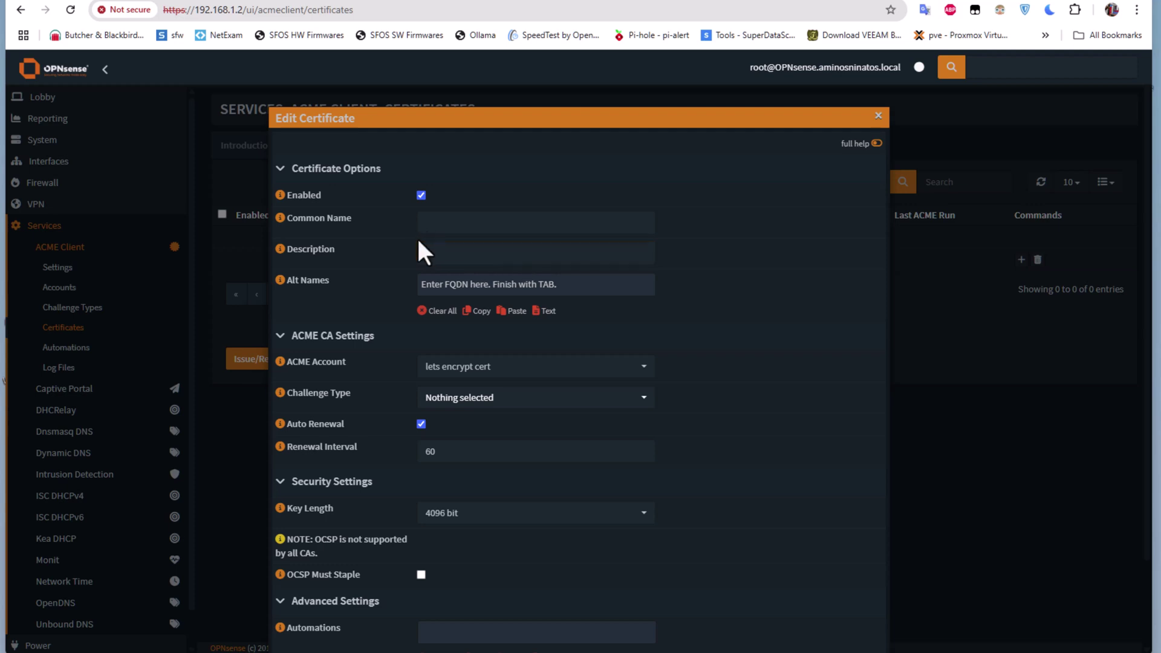
pyautogui.click(474, 222)
pyautogui.write('aminos')
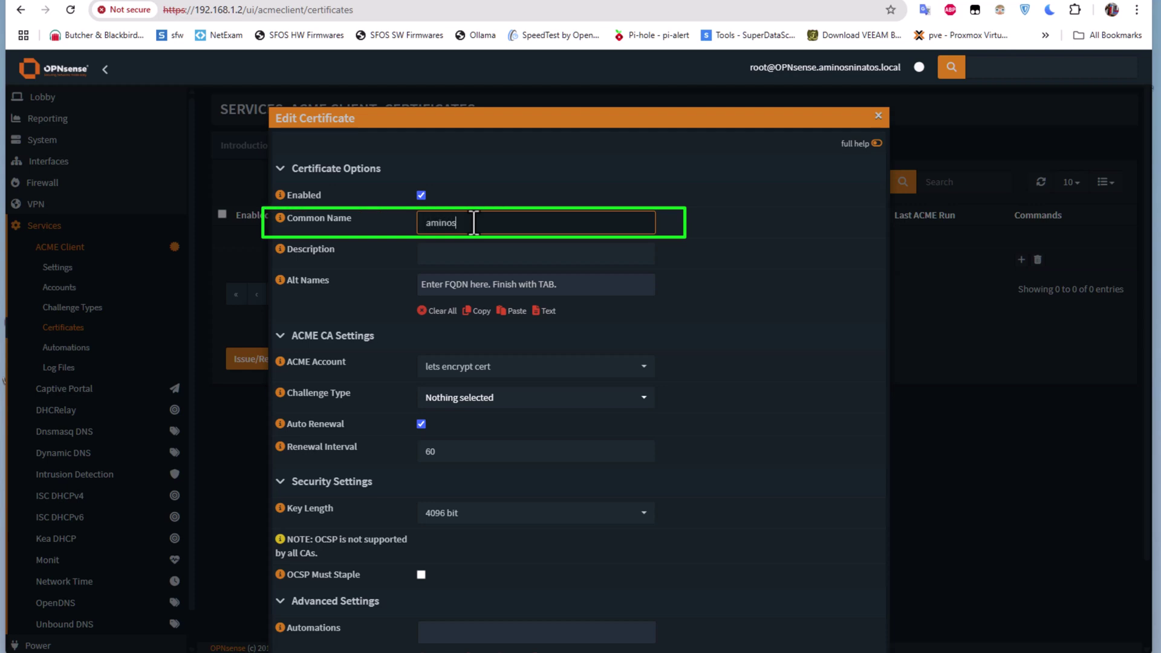
pyautogui.write('ninatos.ddns.net')
# - Try saving the certificate, hit the missing Challenge Type error, and cancel it
pyautogui.click(439, 258)
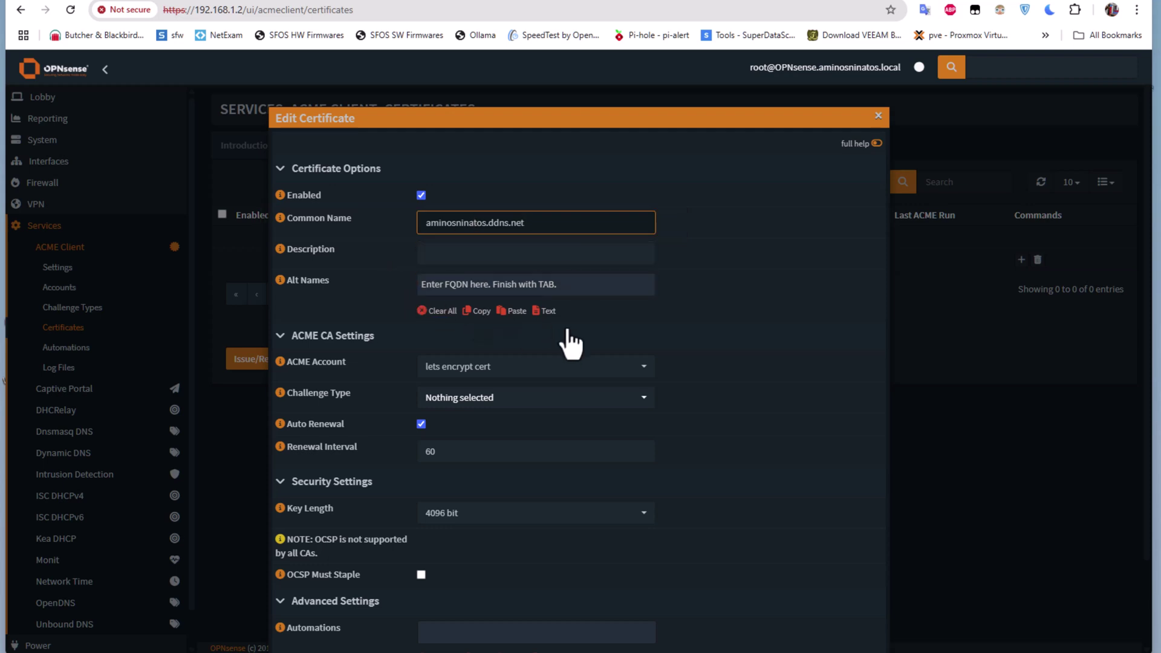
pyautogui.scroll(-1, 591, 345)
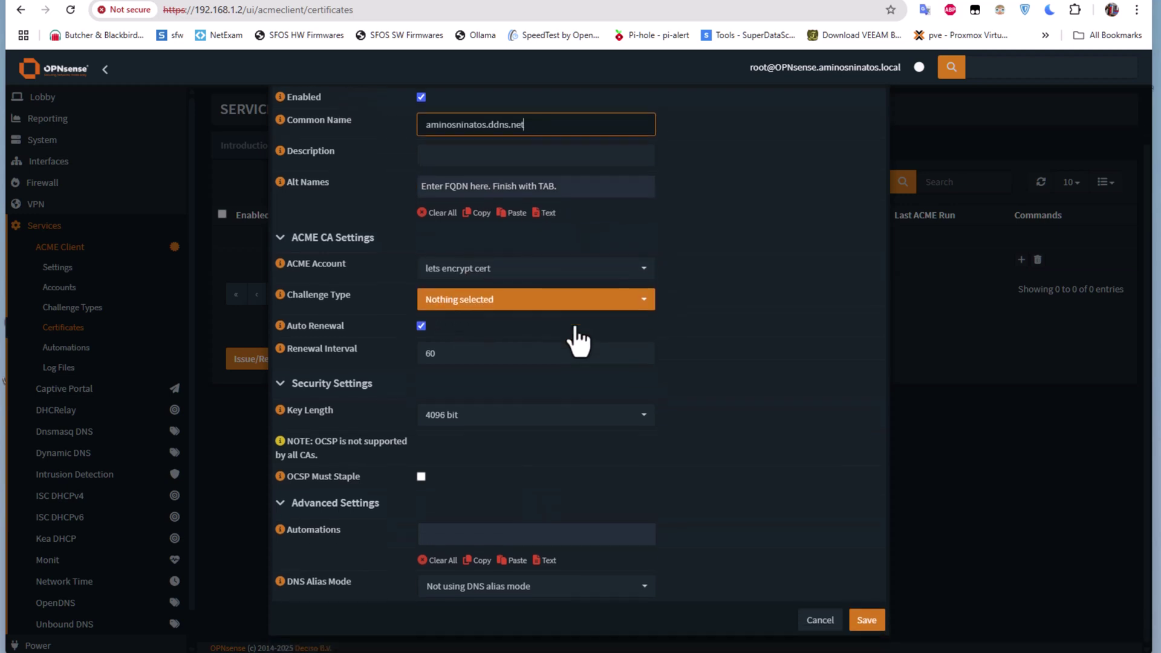
pyautogui.scroll(-1, 576, 330)
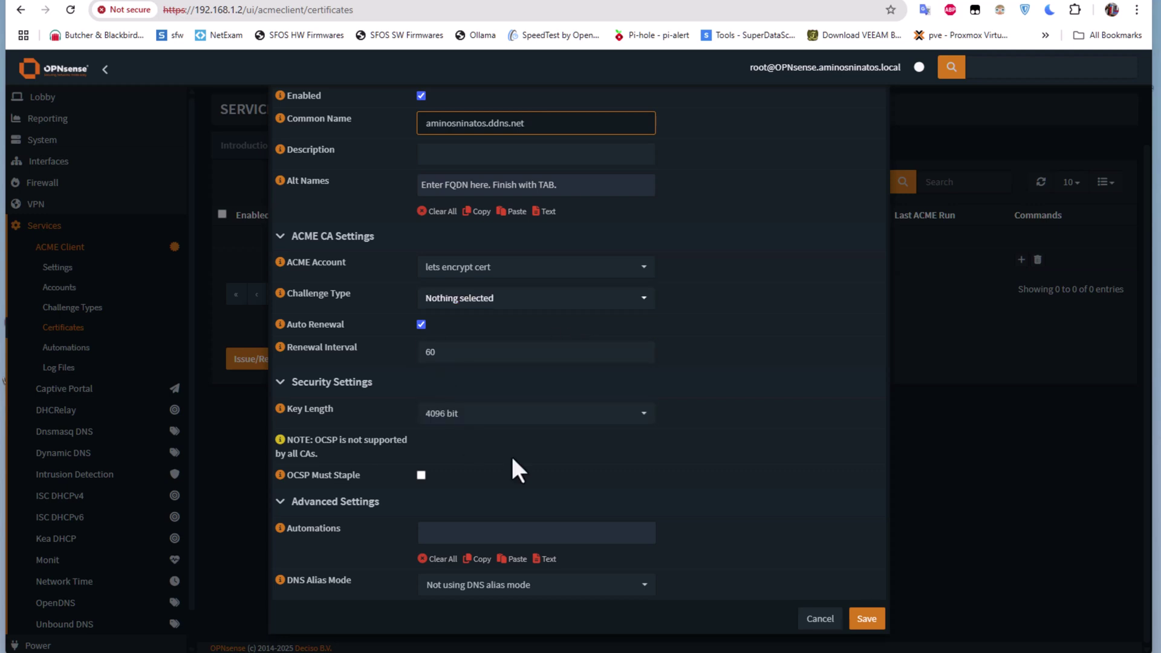
pyautogui.click(872, 630)
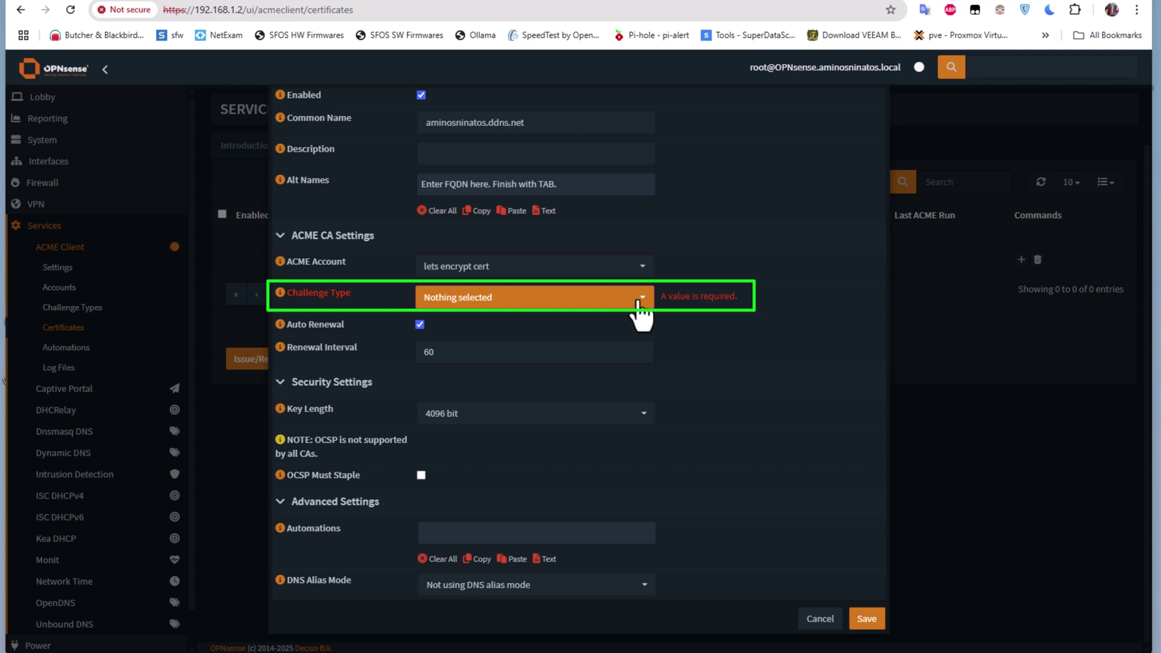
pyautogui.doubleClick(544, 121)
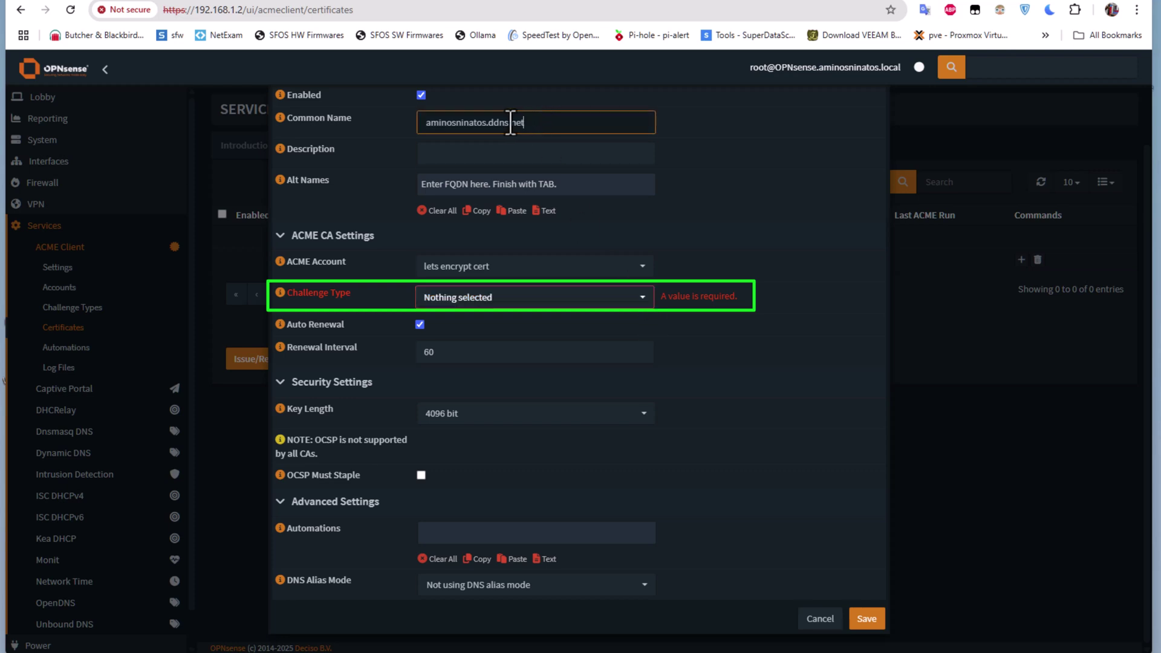
pyautogui.moveTo(481, 123); pyautogui.dragTo(384, 121)
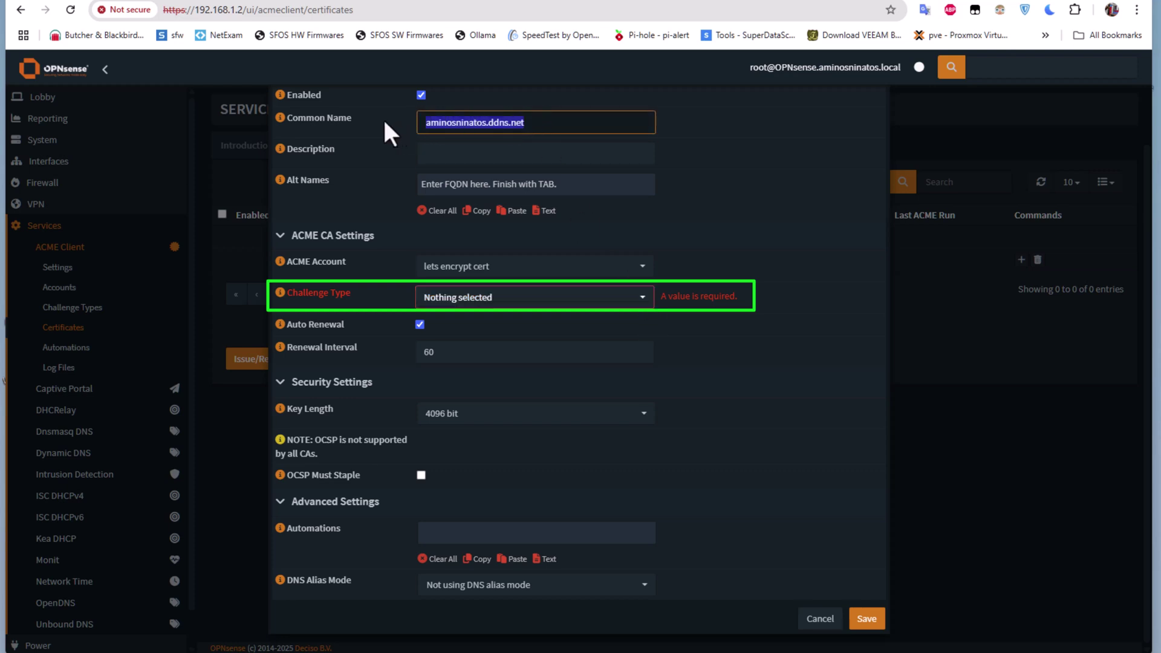
pyautogui.click(820, 618)
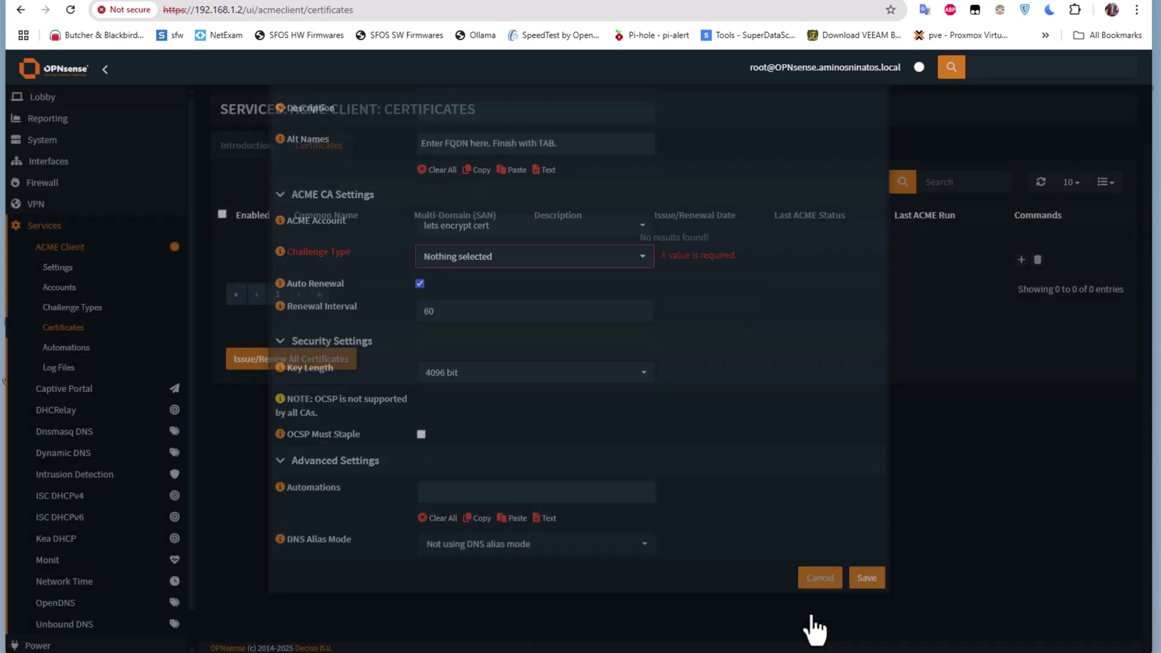
# - Create an HTTP-01 challenge type named 'lets encrypt cert' and save it
pyautogui.click(86, 310)
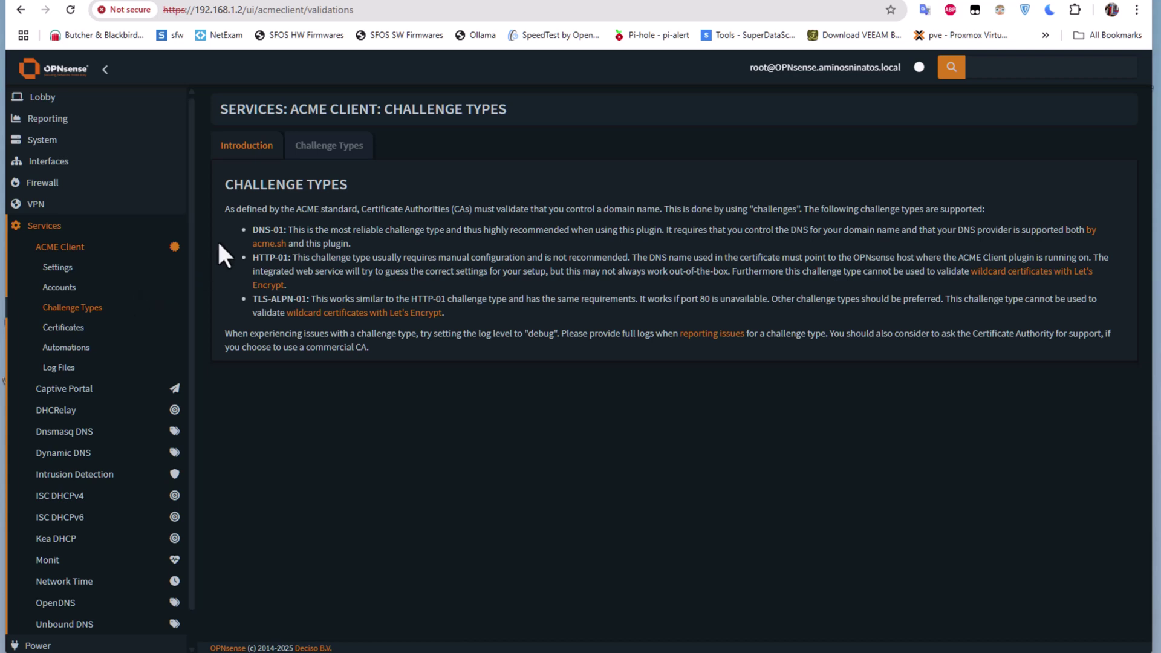
pyautogui.click(316, 158)
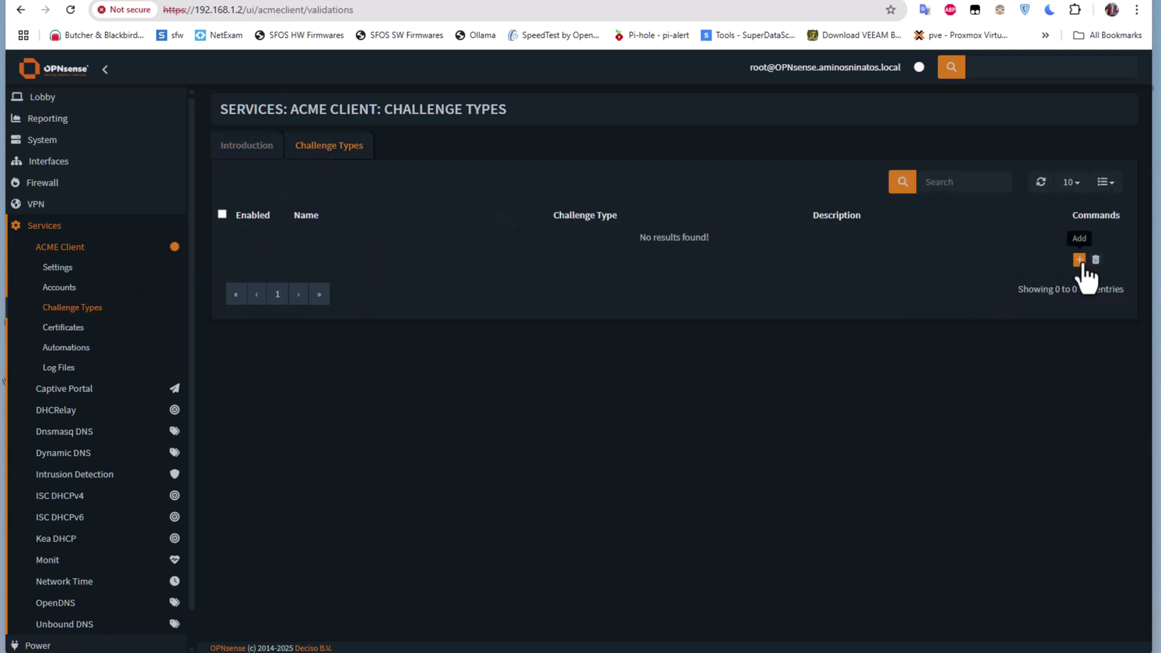
pyautogui.click(1079, 260)
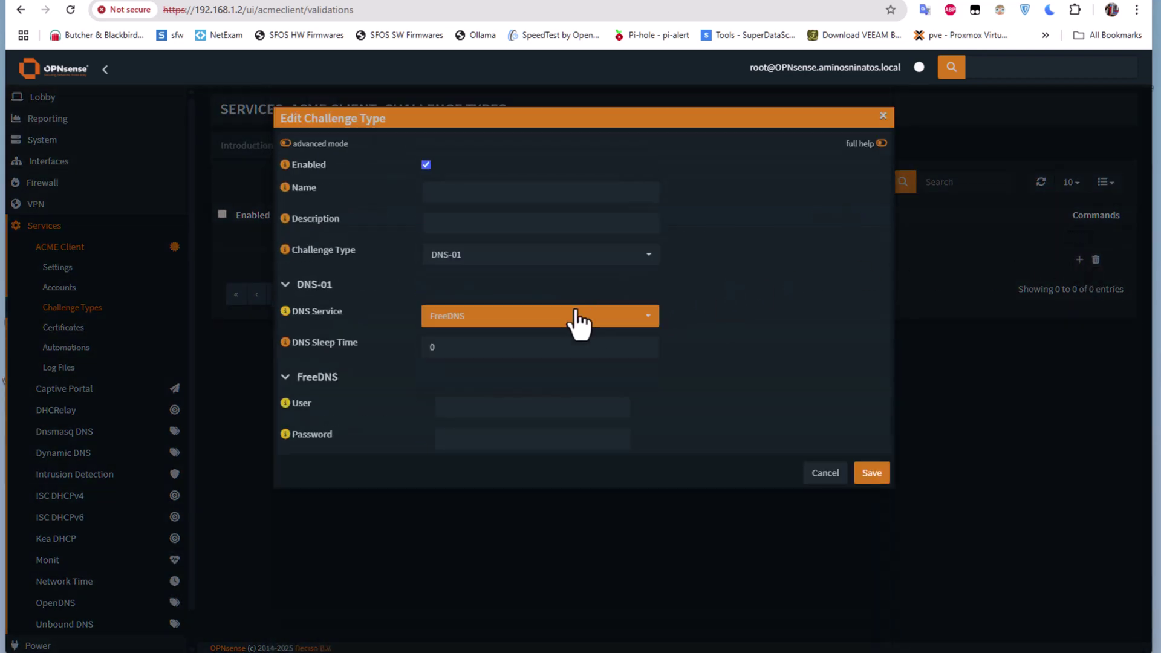
pyautogui.click(447, 202)
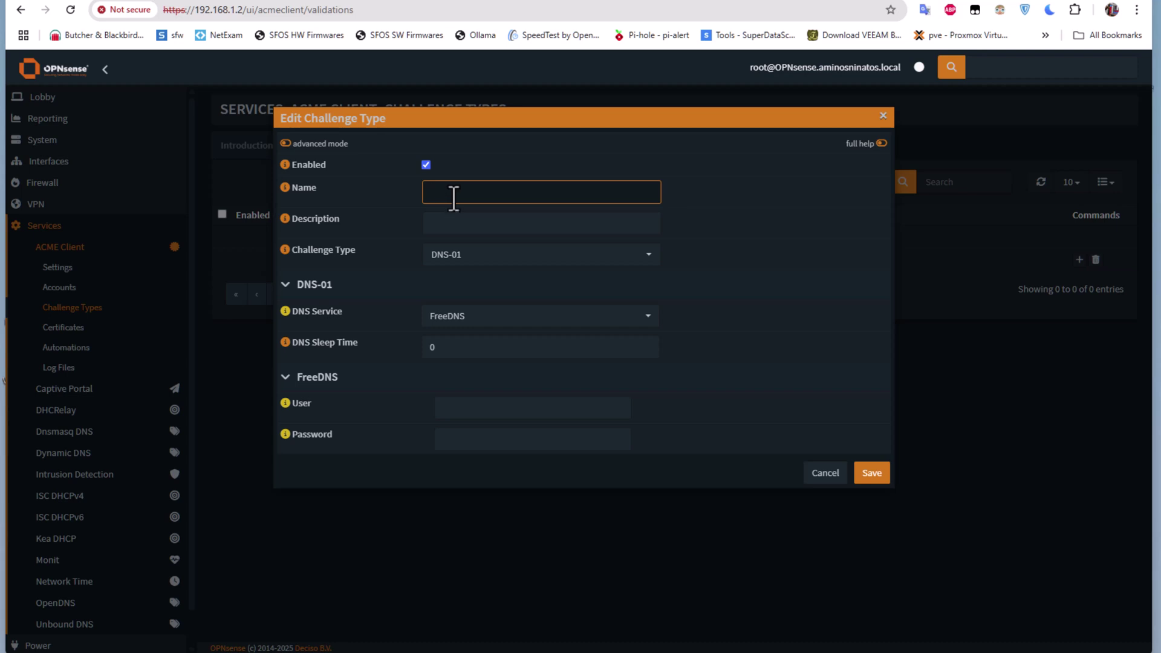
pyautogui.write('lets encrypt cert')
pyautogui.click(650, 257)
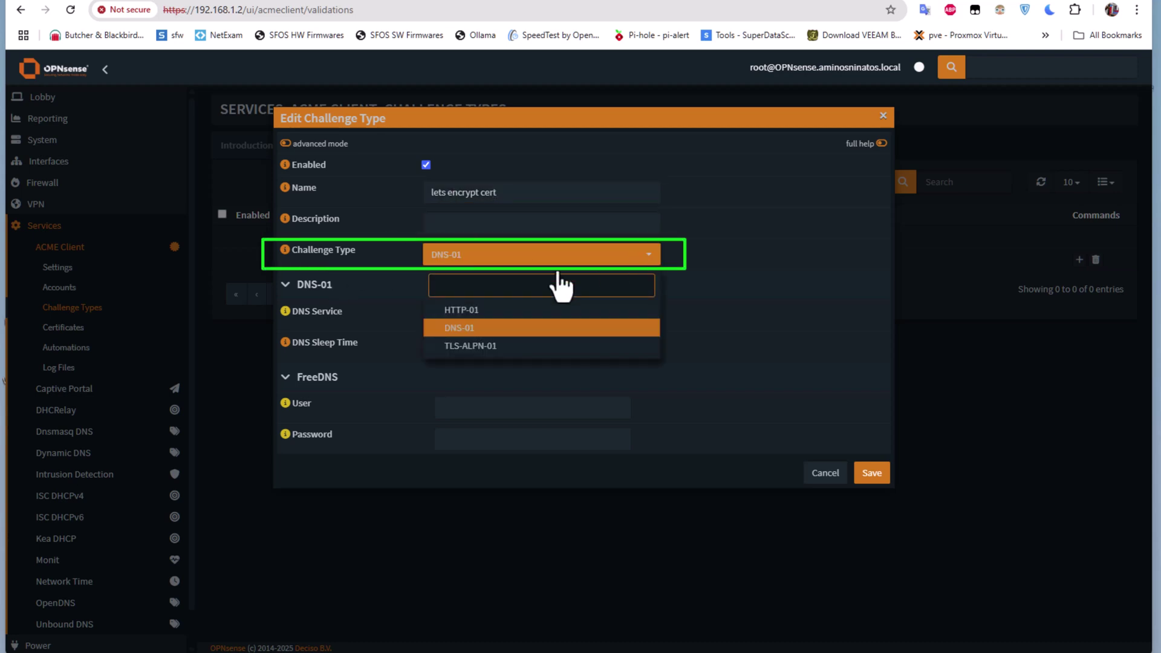
pyautogui.click(489, 311)
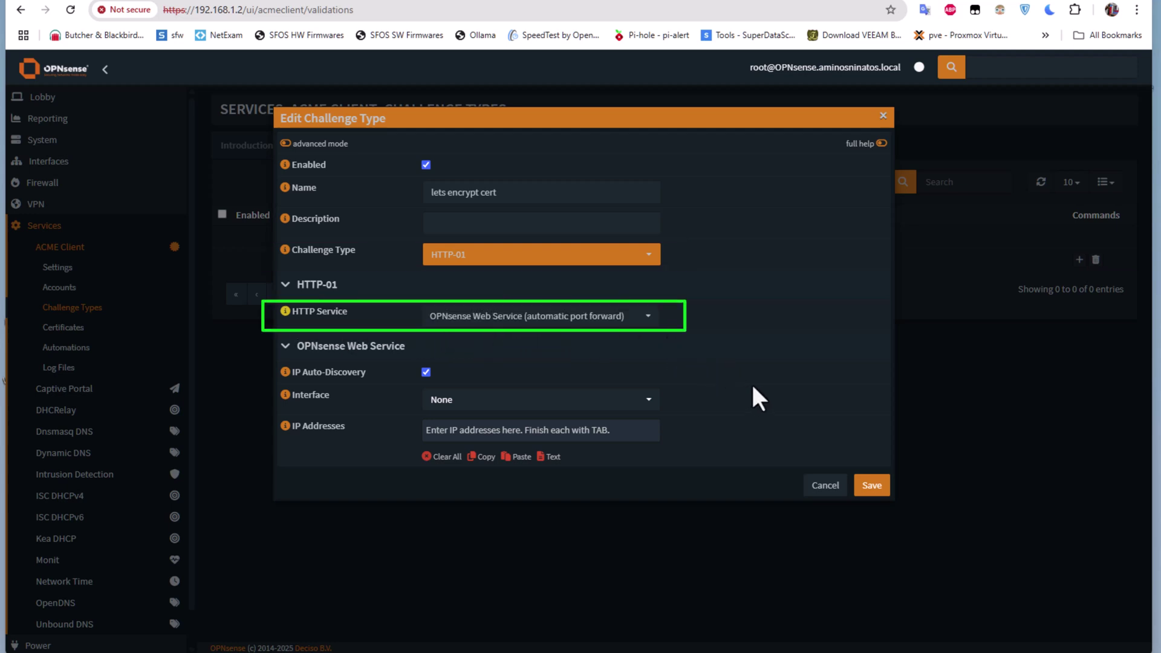
pyautogui.click(871, 486)
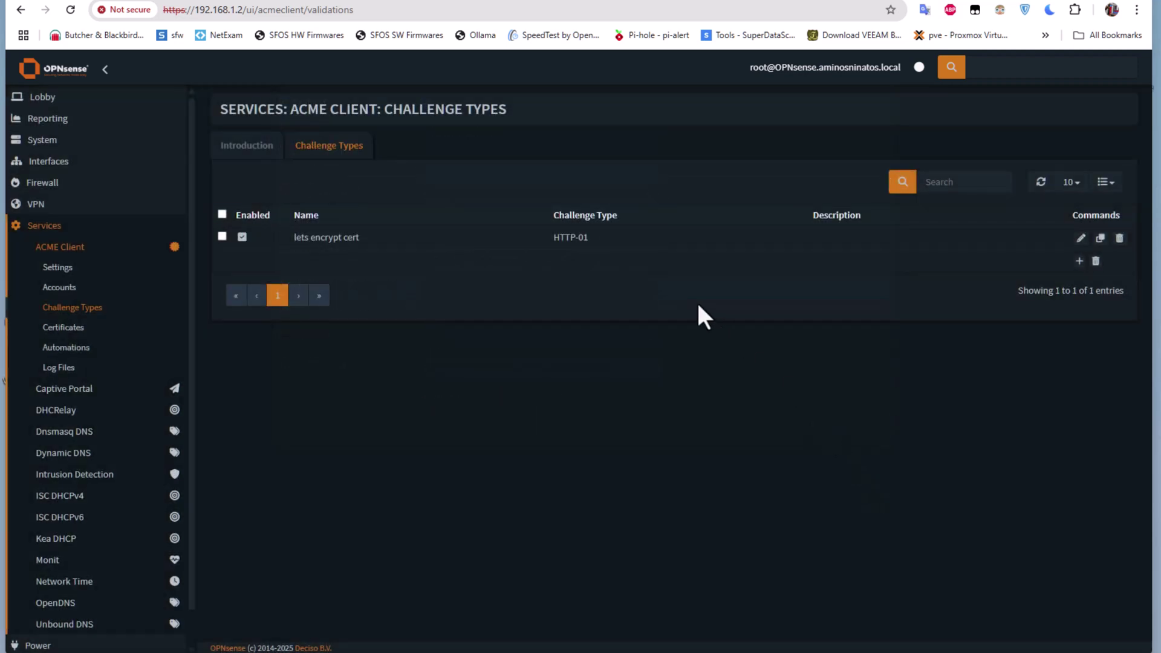
# - Add a certificate for aminosninatos.ddns.net using the 'lets encrypt cert' challenge type
pyautogui.click(77, 330)
pyautogui.click(318, 147)
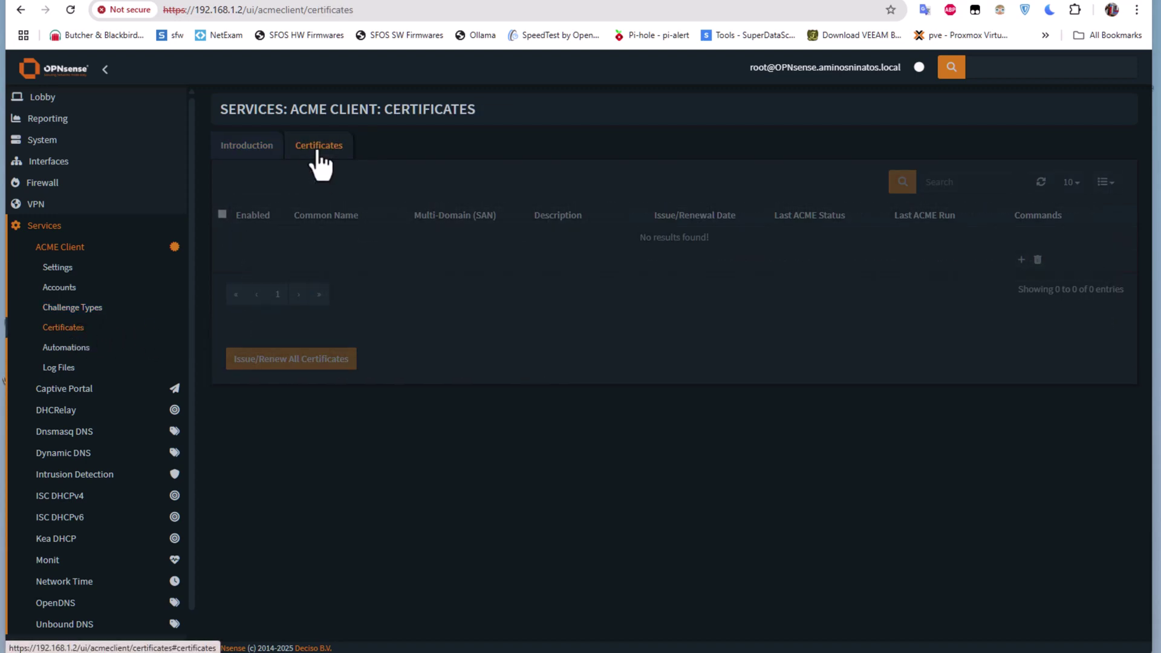
pyautogui.click(1021, 260)
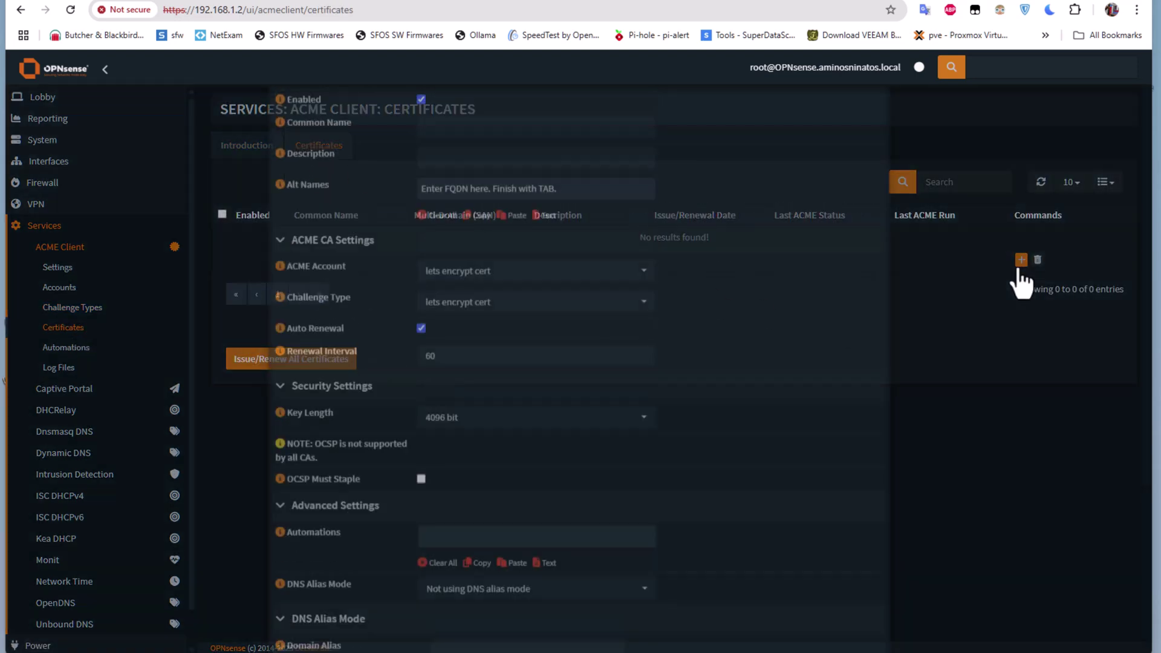
pyautogui.click(499, 224)
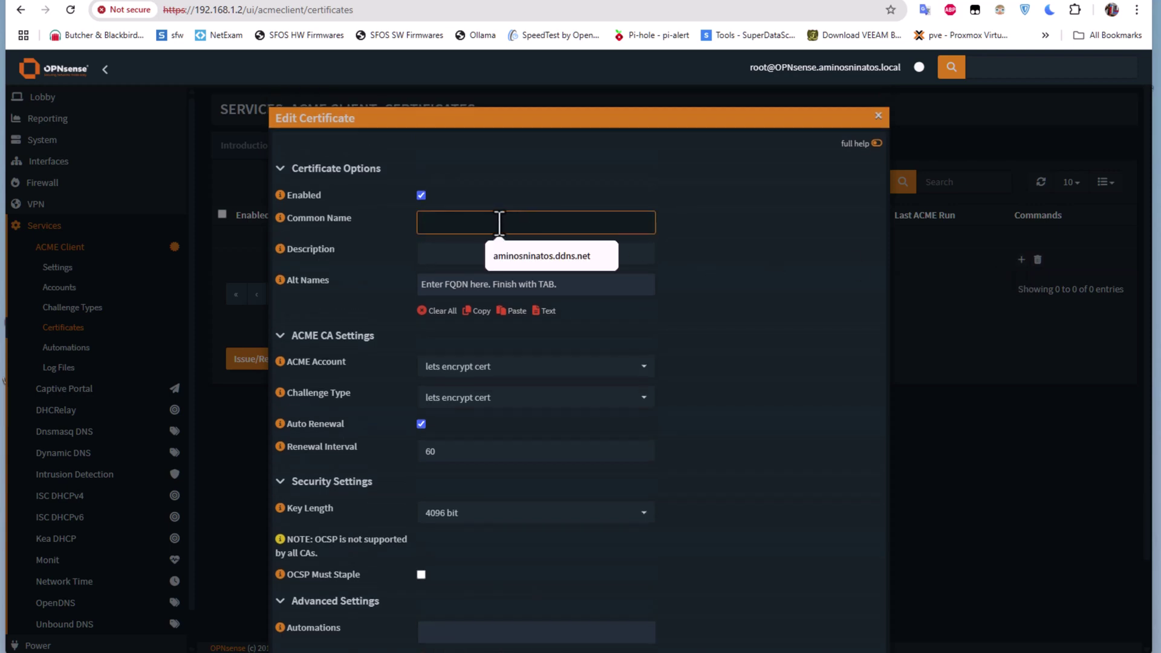
pyautogui.click(522, 257)
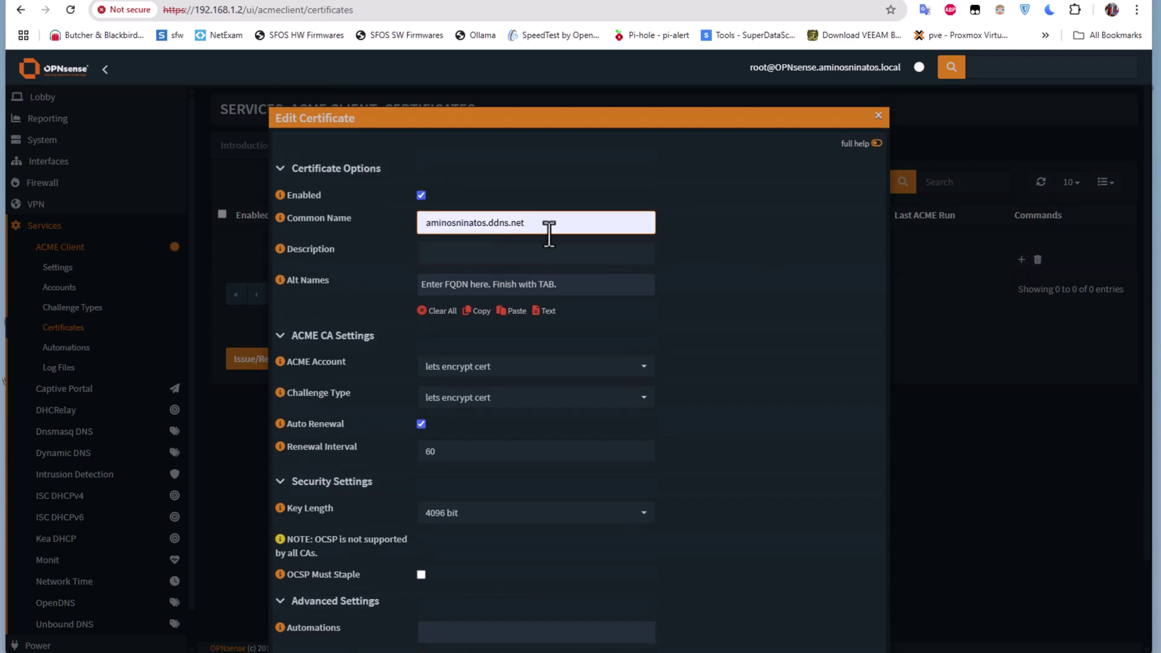
pyautogui.scroll(-1, 567, 311)
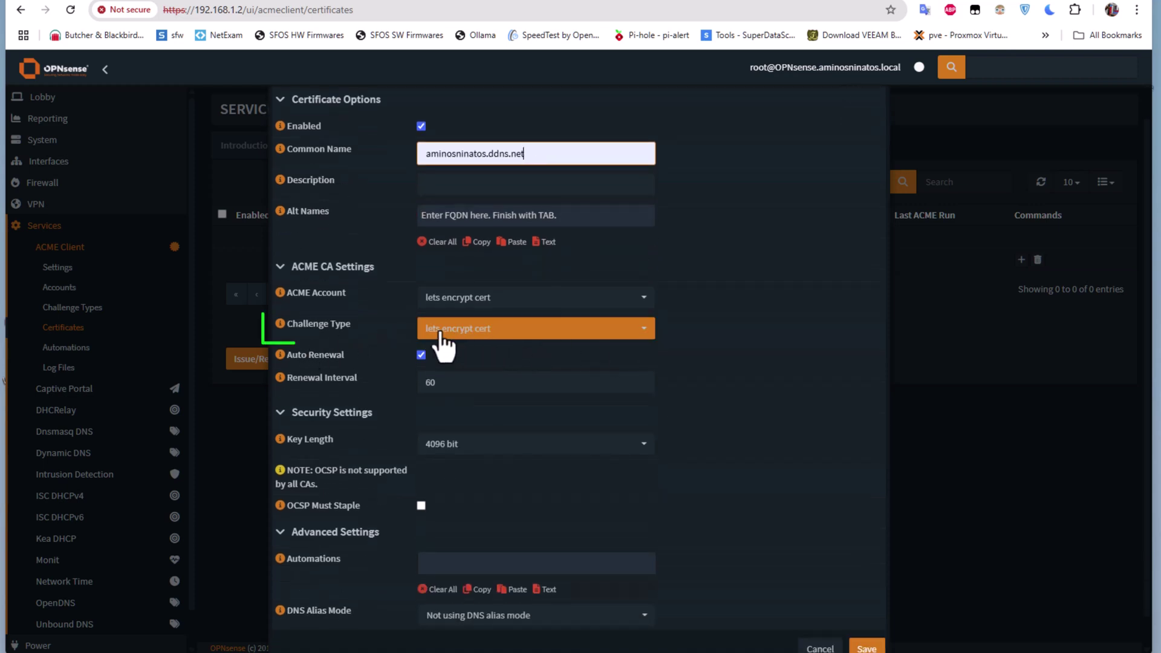
pyautogui.click(646, 332)
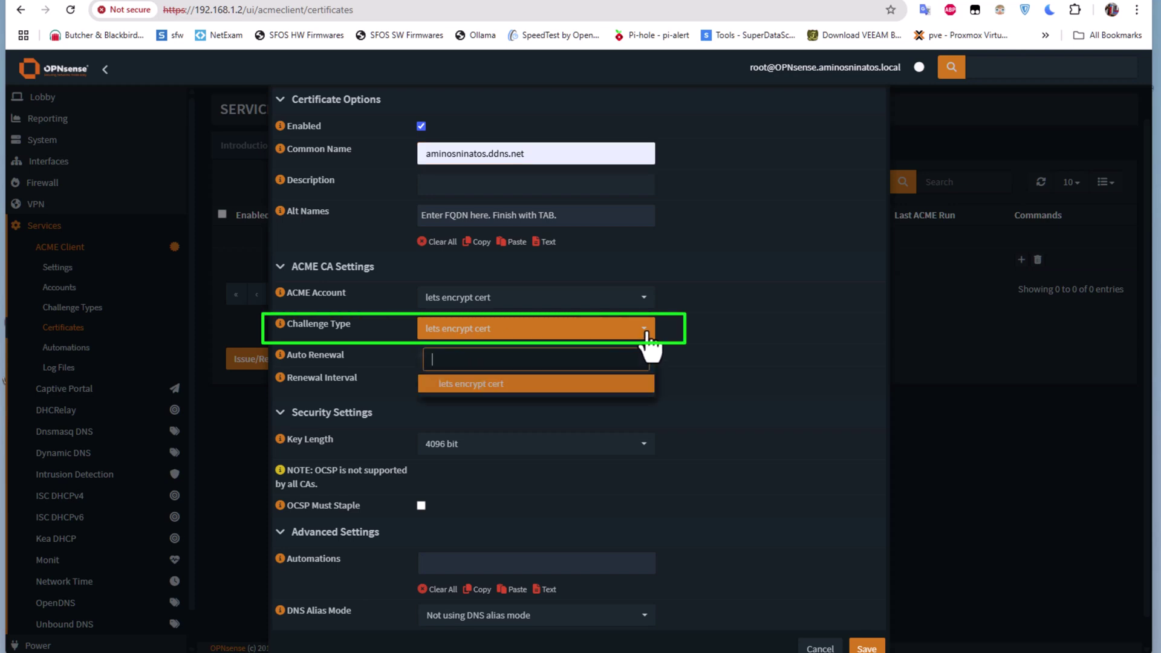
pyautogui.click(493, 383)
pyautogui.scroll(-1, 810, 616)
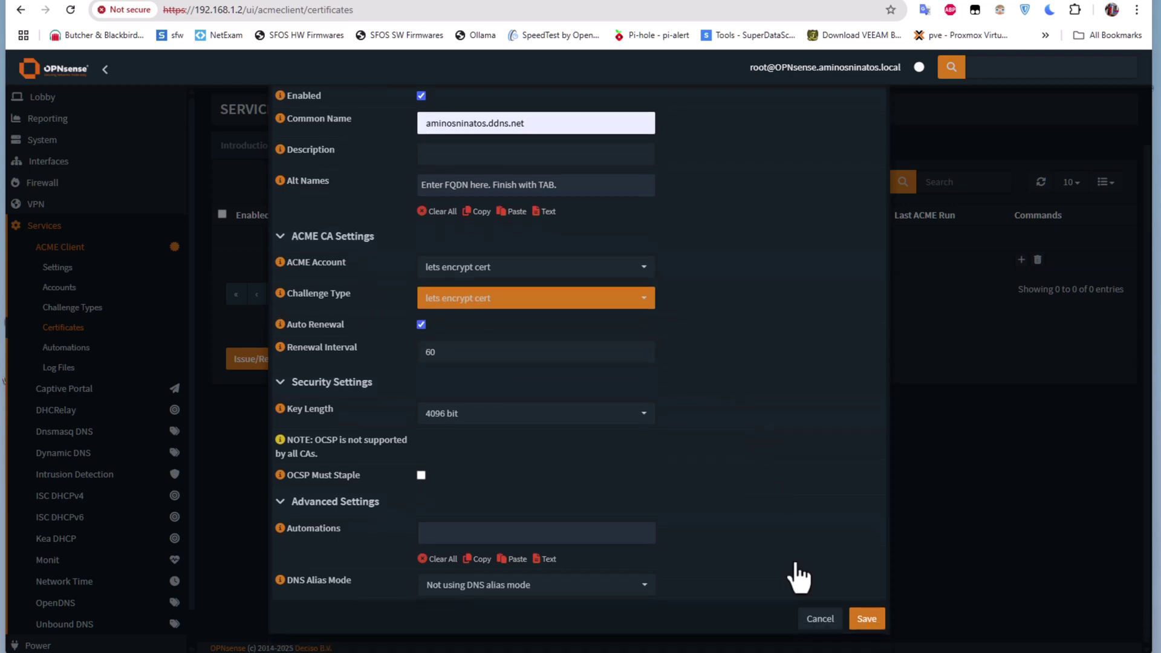
pyautogui.click(866, 618)
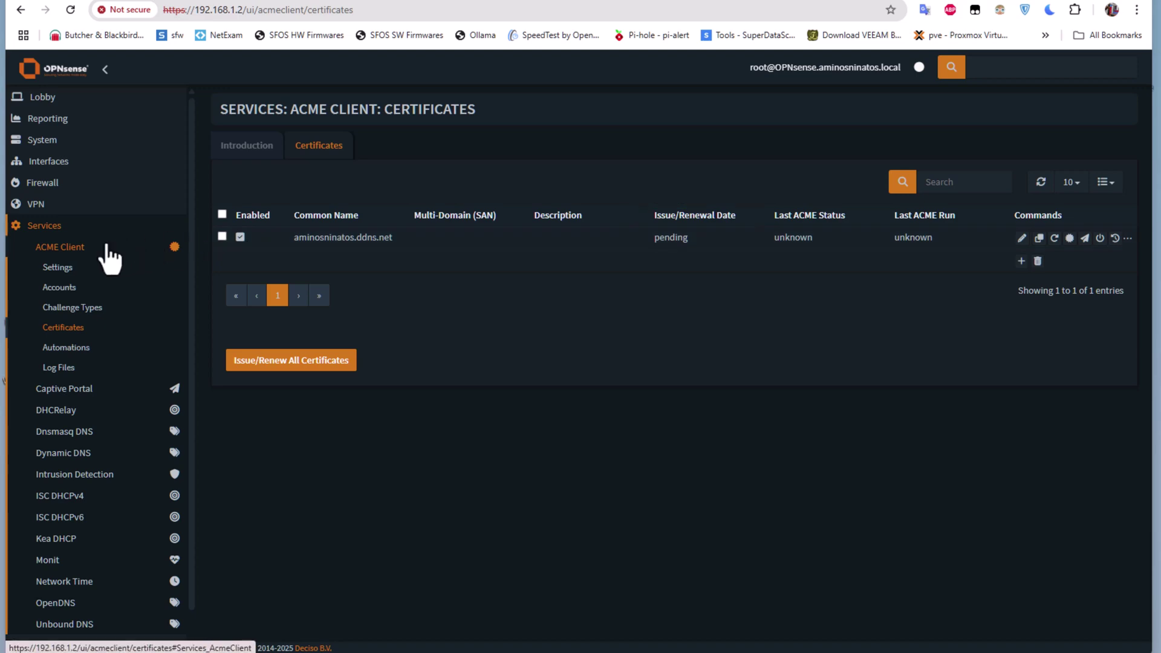
# - Check the certificates list shows aminosninatos.ddns.net with status OK, issued 3/31/2025
pyautogui.click(60, 267)
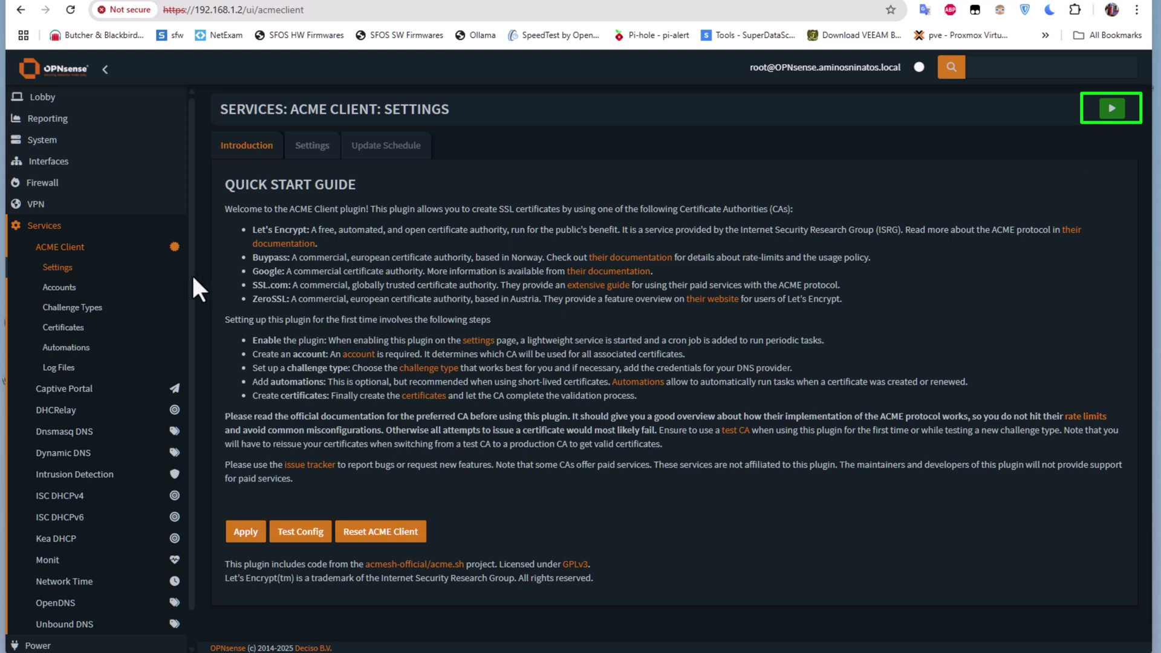
pyautogui.click(75, 335)
pyautogui.click(314, 158)
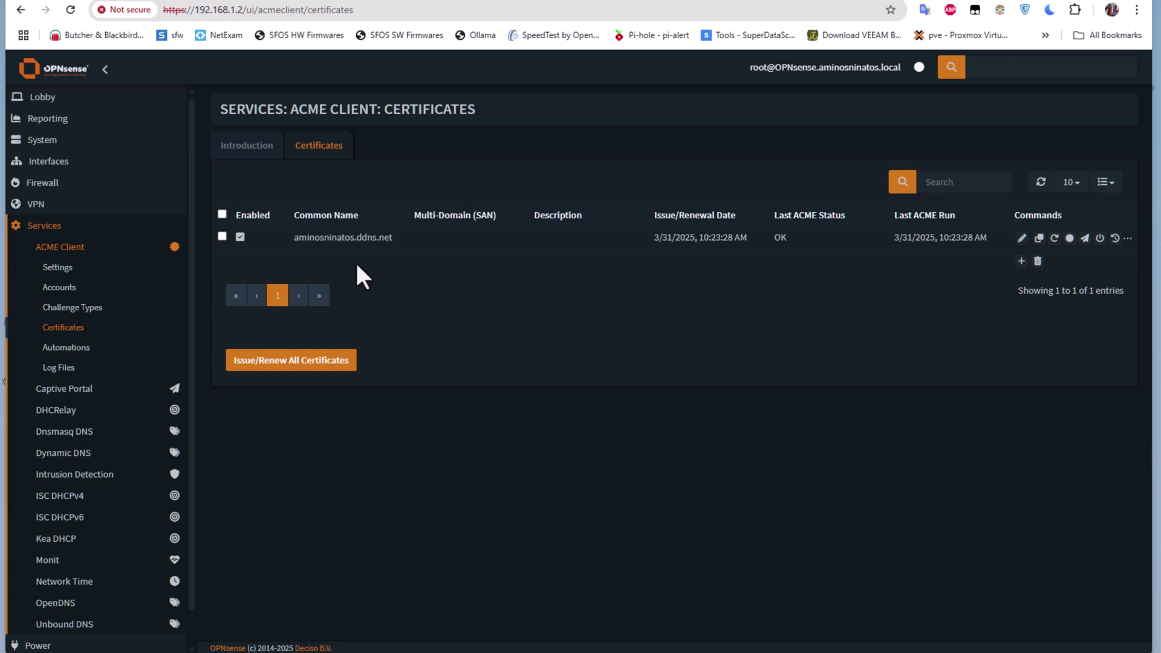
# - Read the ACME Client log confirming the aminosninatos.ddns.net certificate was issued and imported
pyautogui.click(59, 371)
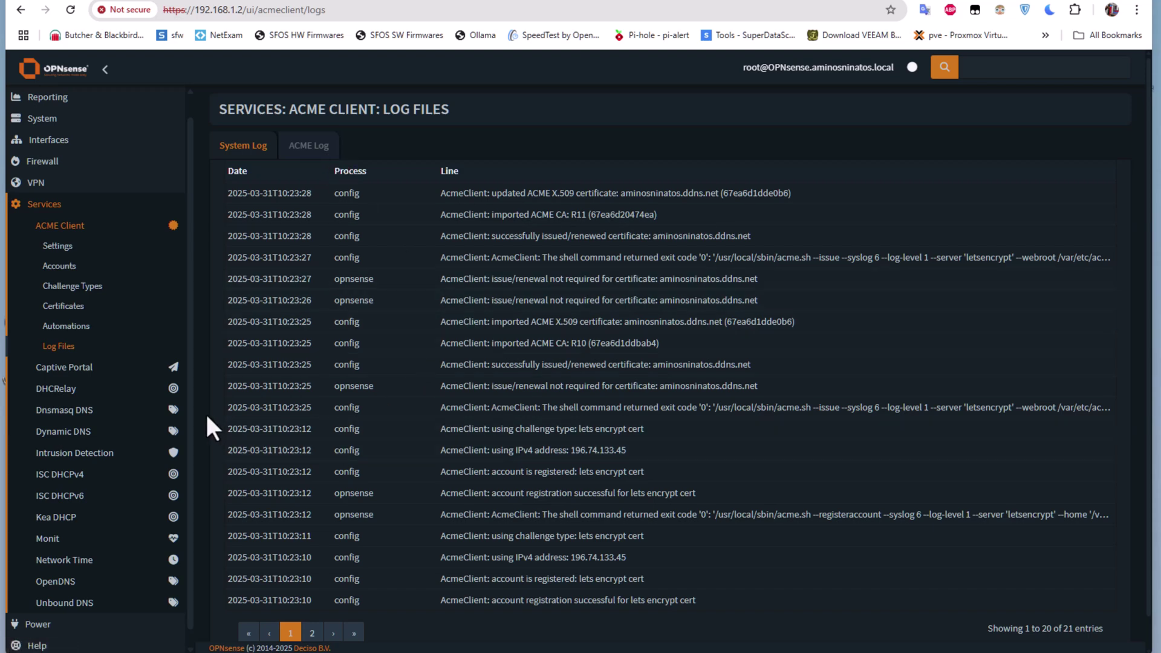
pyautogui.click(58, 119)
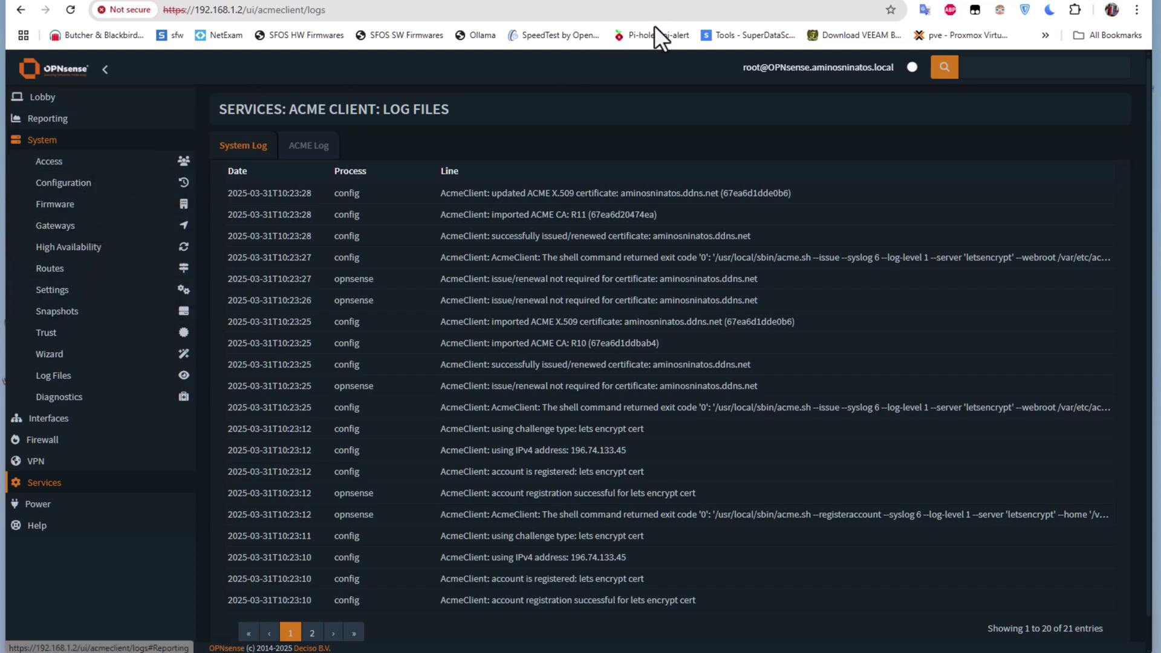
# - Set the web GUI SSL certificate to the aminosninatos.ddns.net ACME Client certificate and save
pyautogui.click(71, 294)
pyautogui.click(85, 310)
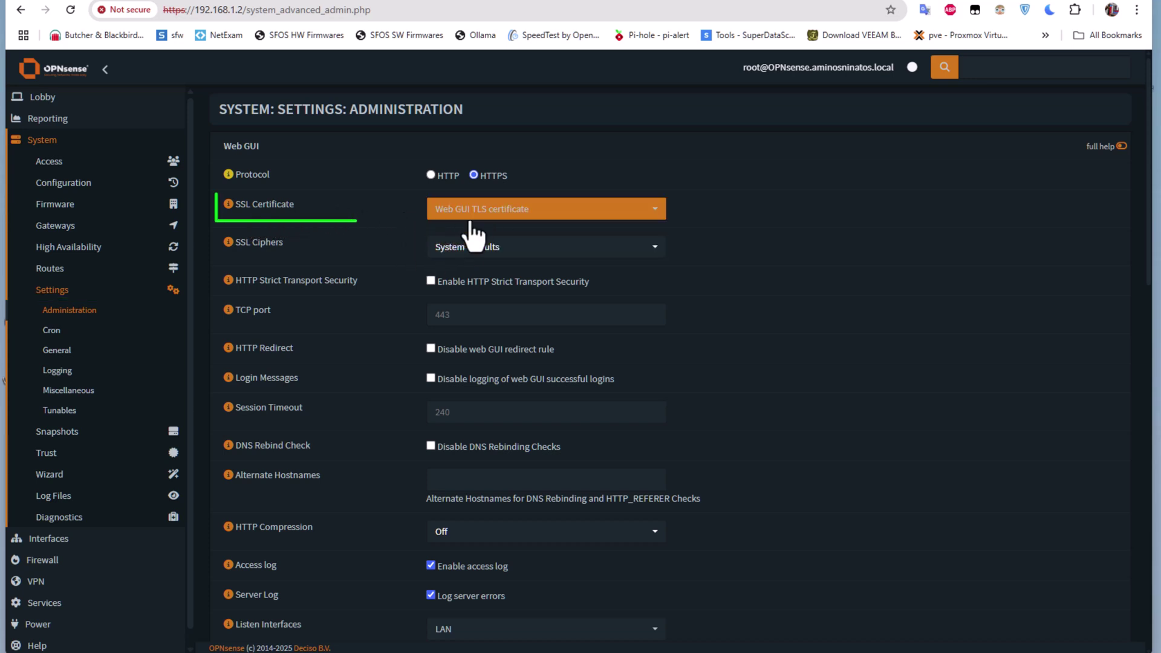
pyautogui.click(659, 222)
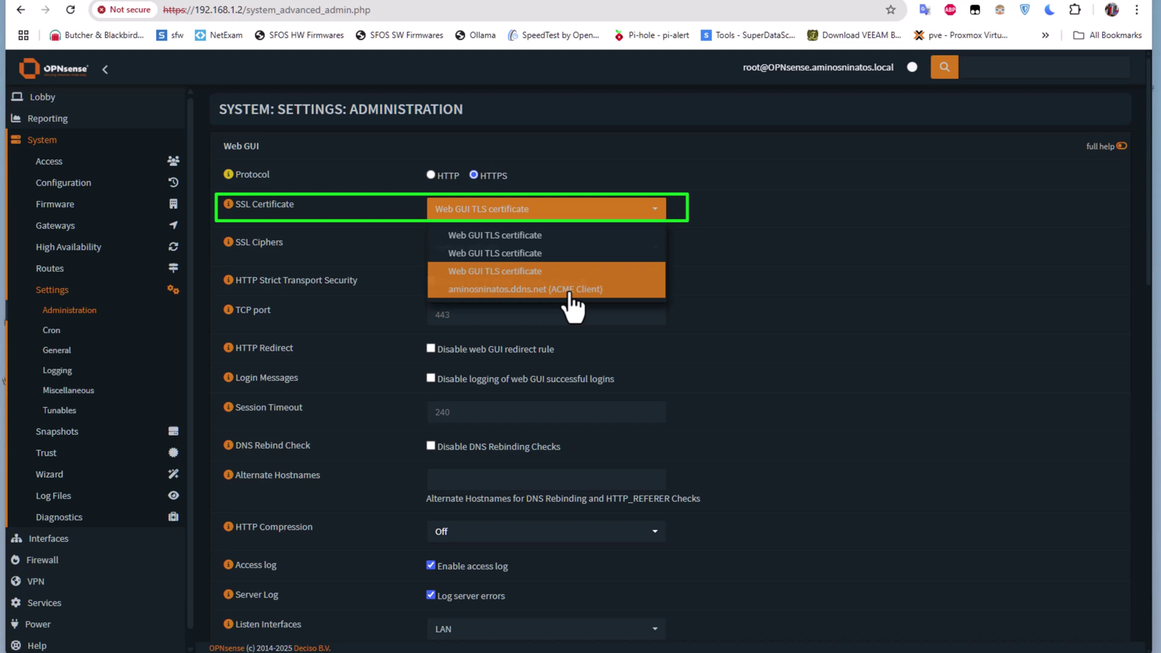
pyautogui.click(569, 292)
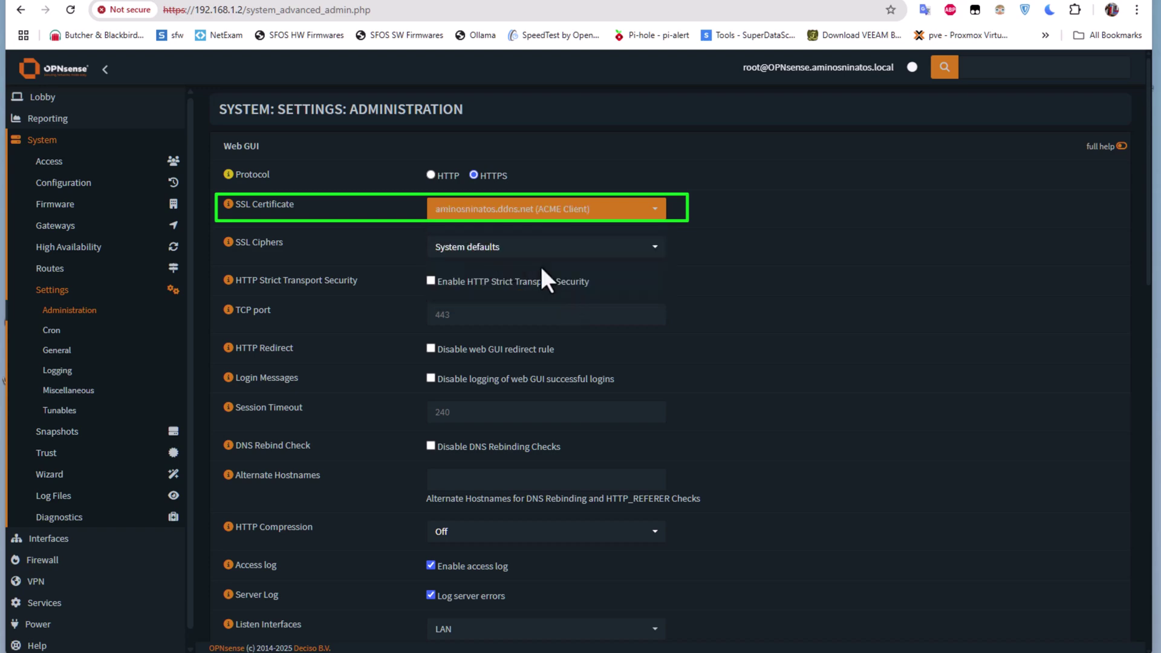
pyautogui.scroll(-1, 588, 539)
pyautogui.scroll(-15, 584, 536)
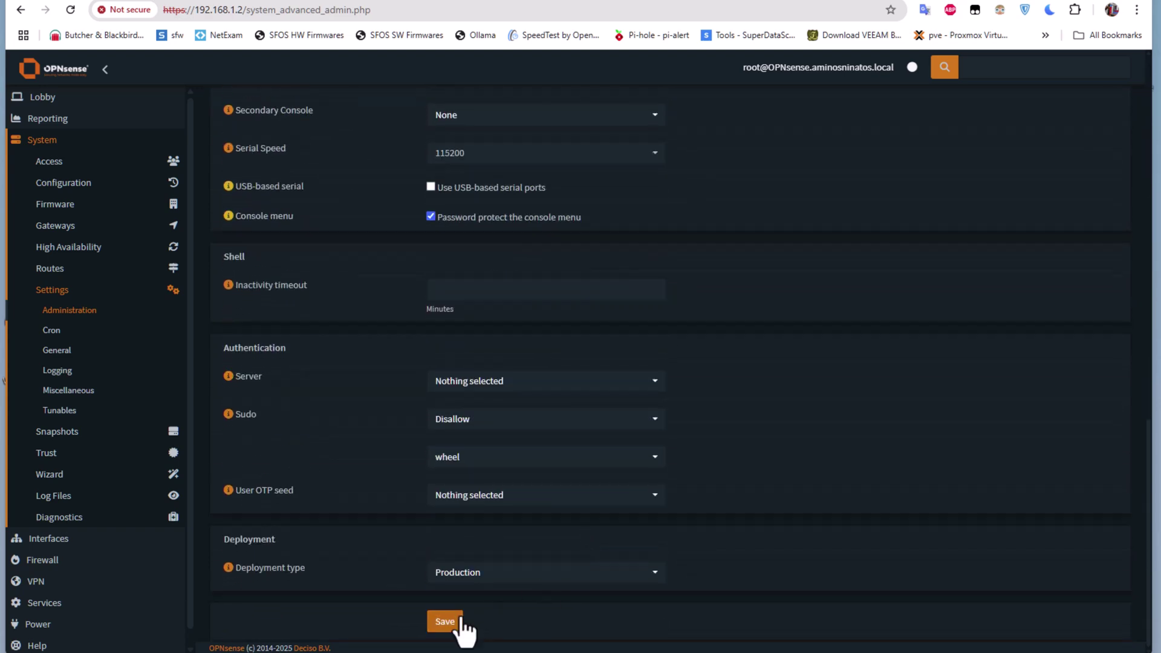
pyautogui.click(445, 622)
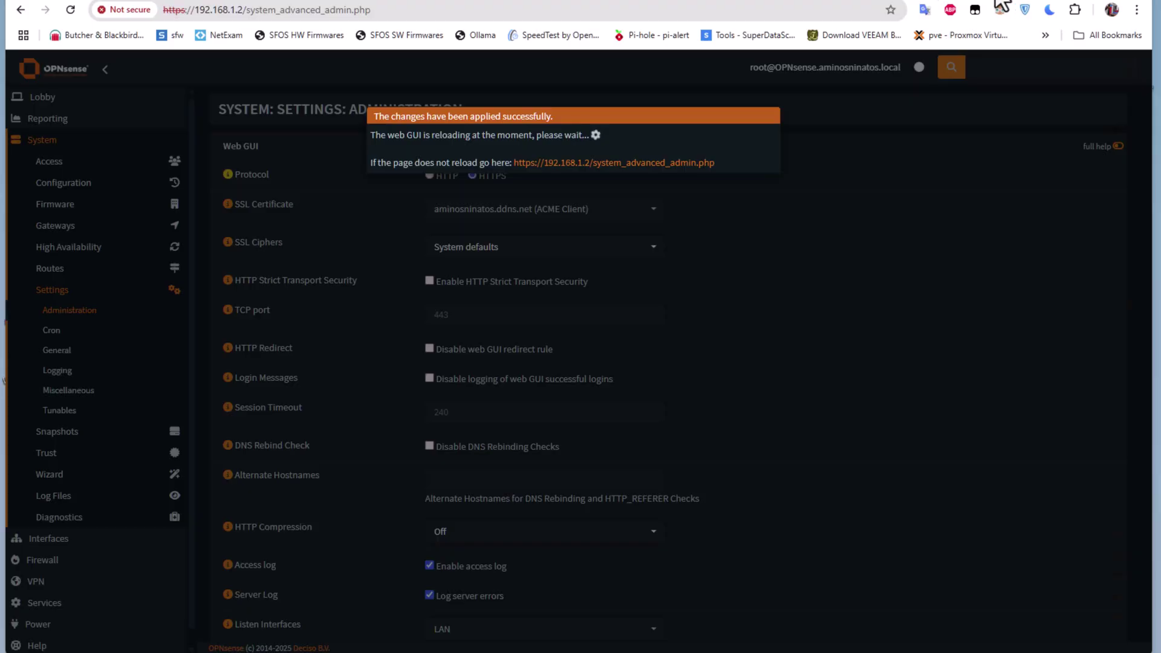
# - Load aminosninatos.ddns.net in a new tab, without the port number
pyautogui.hotkey('ctrl', 't')
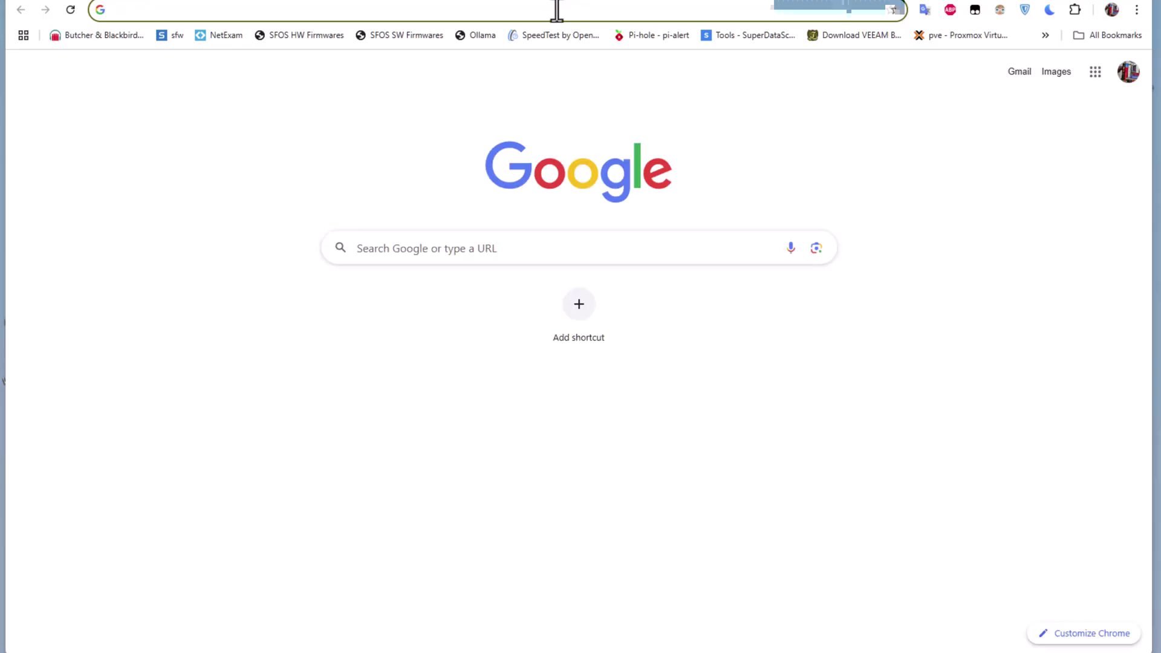
pyautogui.write('aminosninatos.ddns.net:8007')
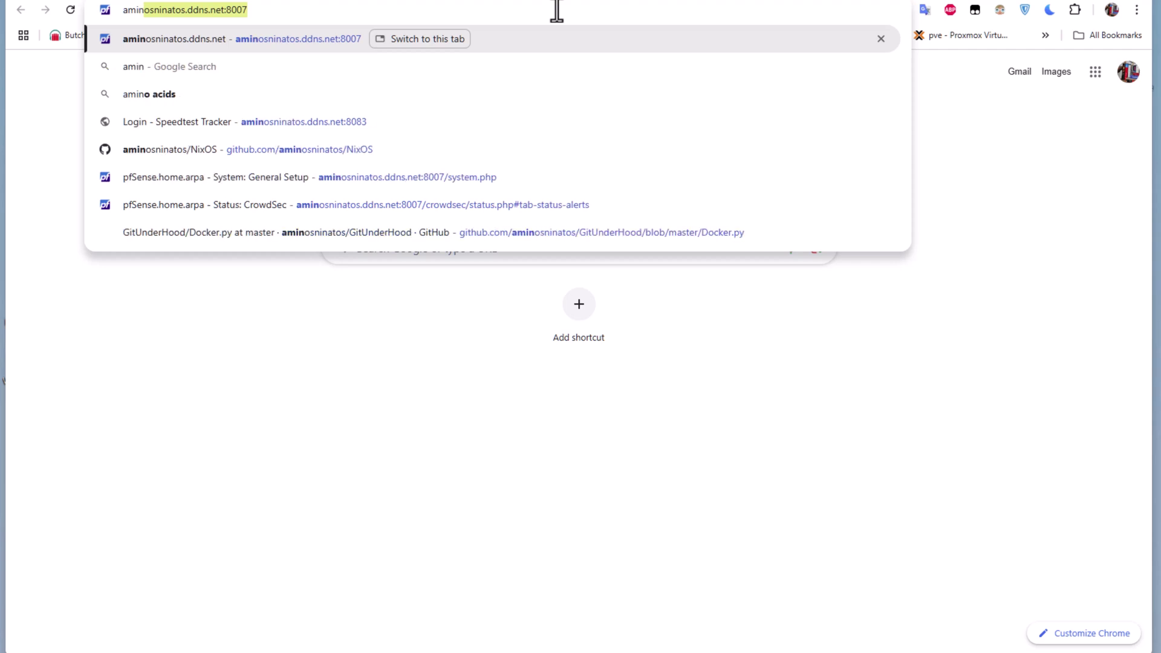
pyautogui.press('End')
pyautogui.press('BackSpace')
pyautogui.press('BackSpace')
pyautogui.press('BackSpace')
pyautogui.press('BackSpace')
pyautogui.press('BackSpace')
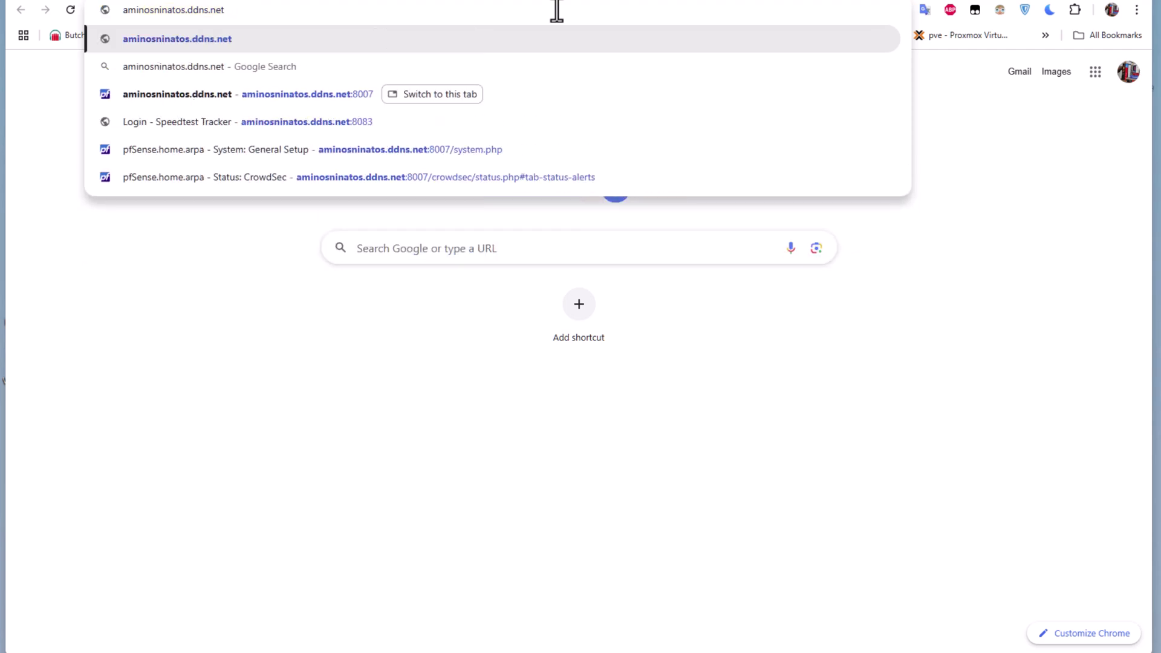
pyautogui.press('Return')
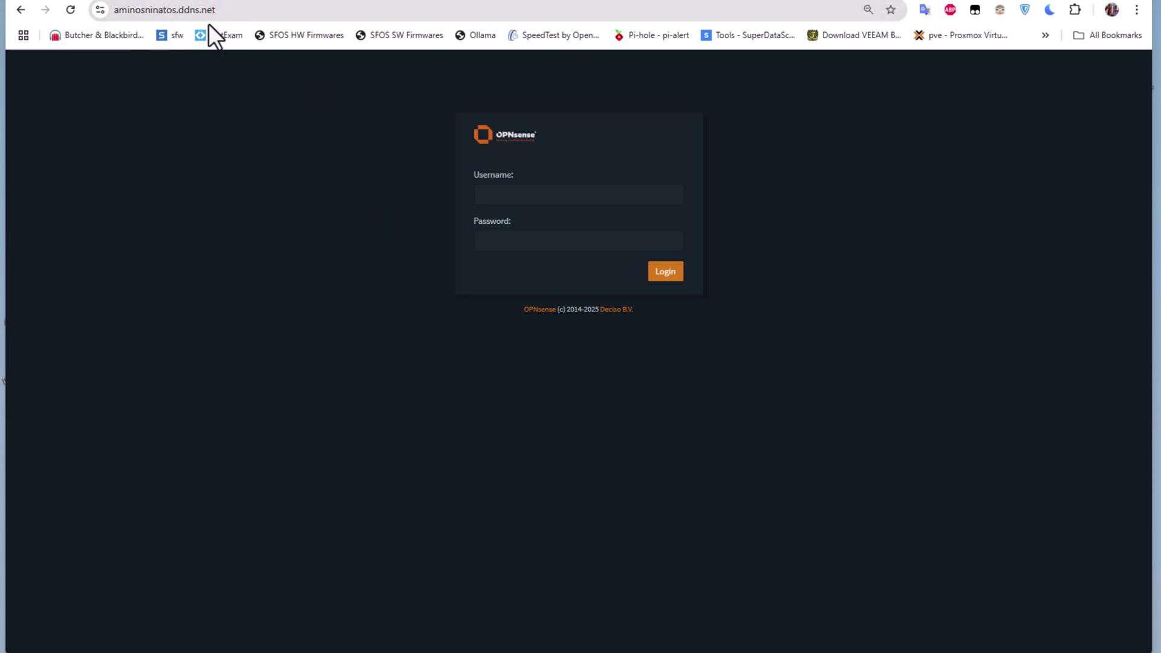
# - Inspect the site's certificate to confirm it is valid and issued by Let's Encrypt
pyautogui.click(99, 10)
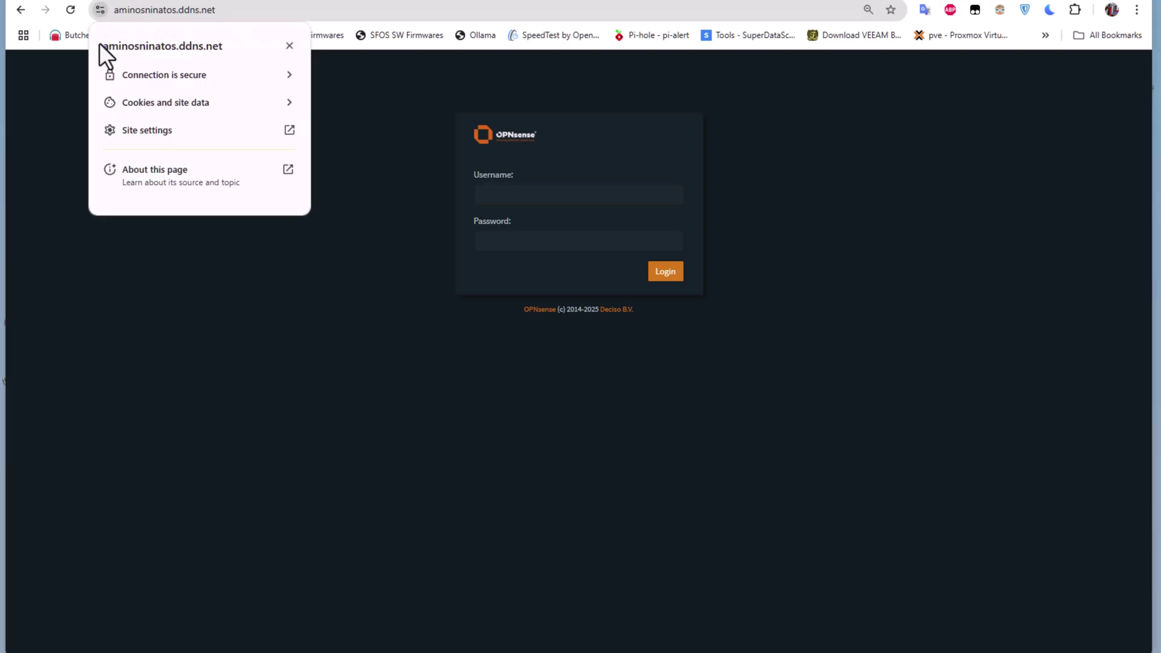
pyautogui.click(254, 75)
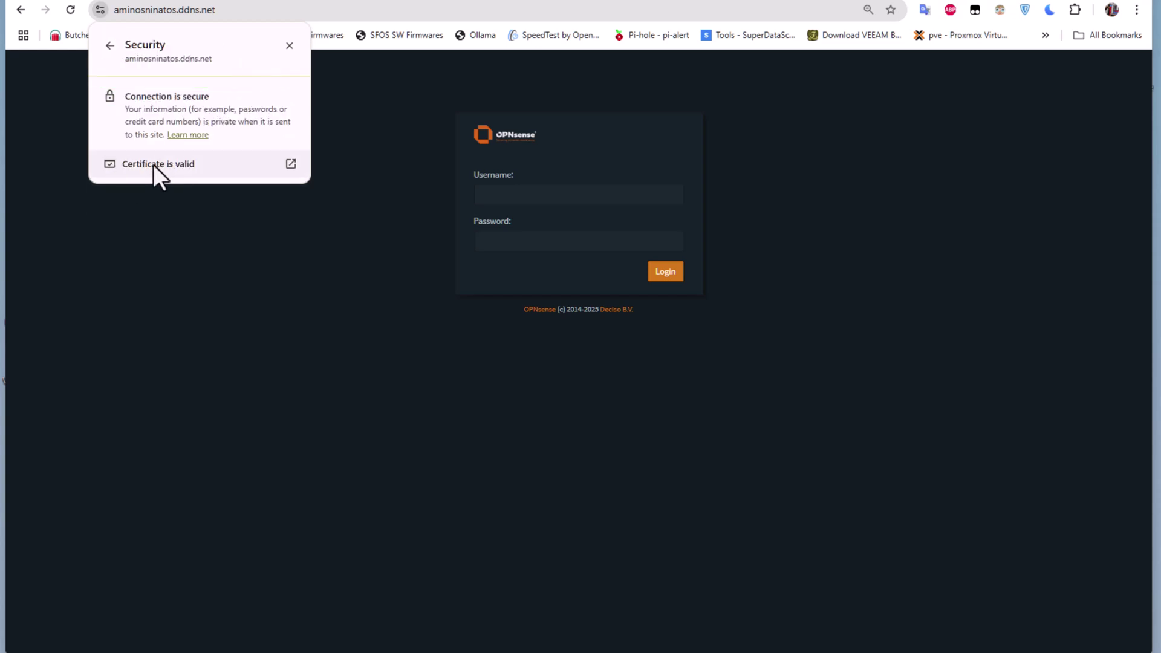
pyautogui.click(290, 165)
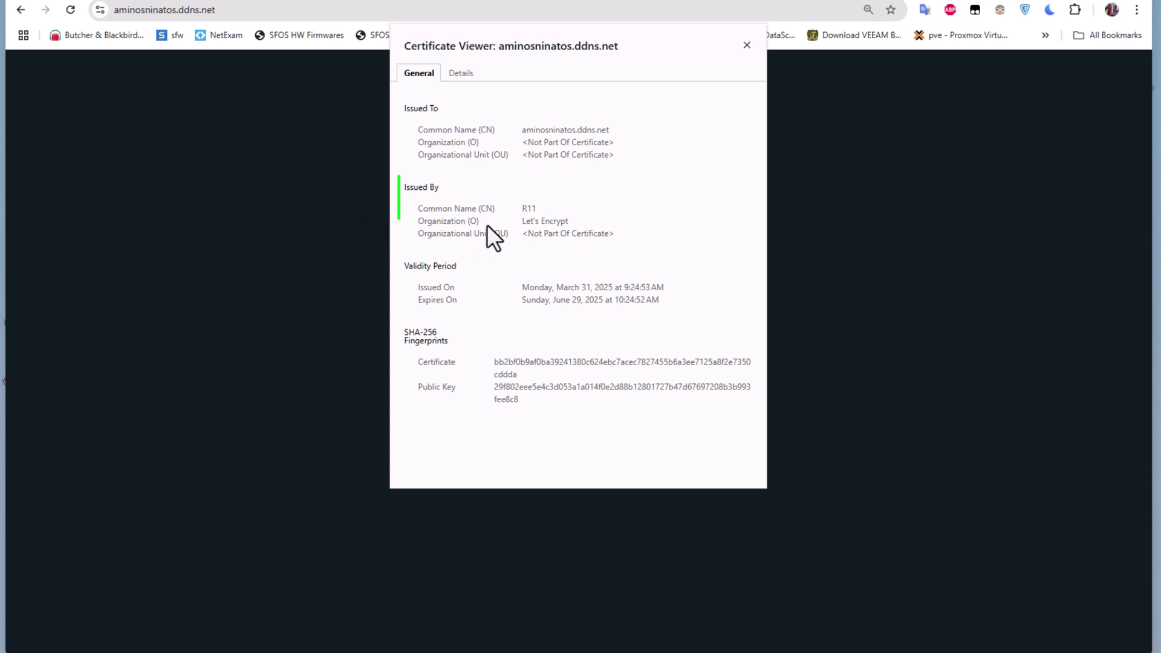
pyautogui.click(747, 45)
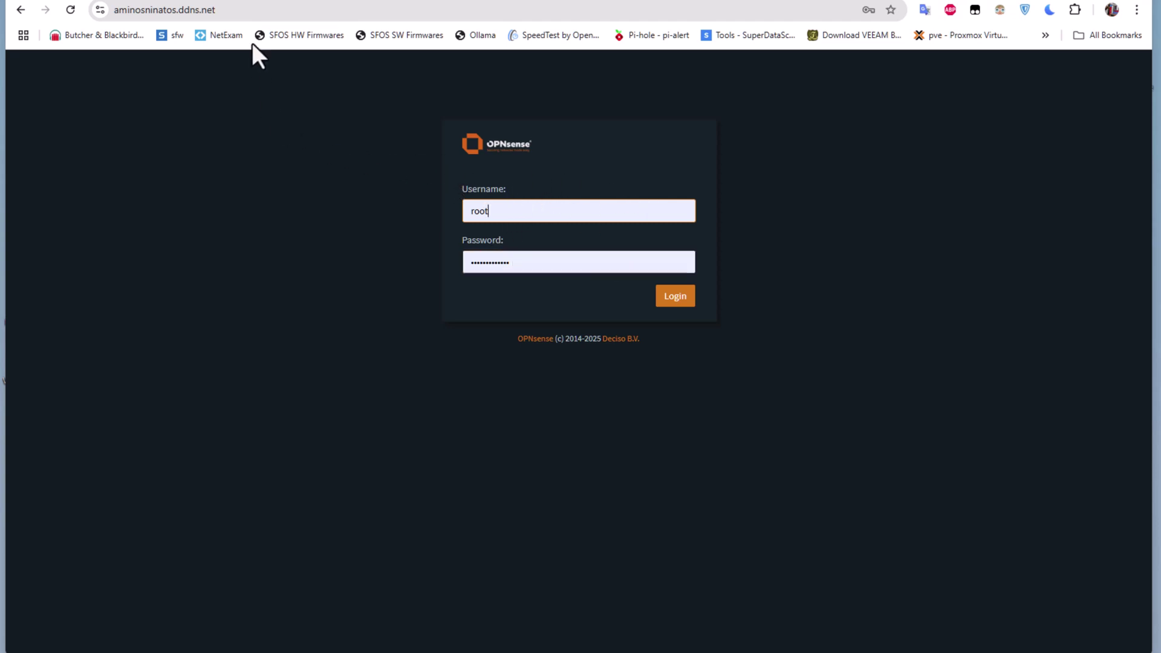
# - Log in to OPNsense and bring up the System > Settings > Administration page
pyautogui.click(668, 297)
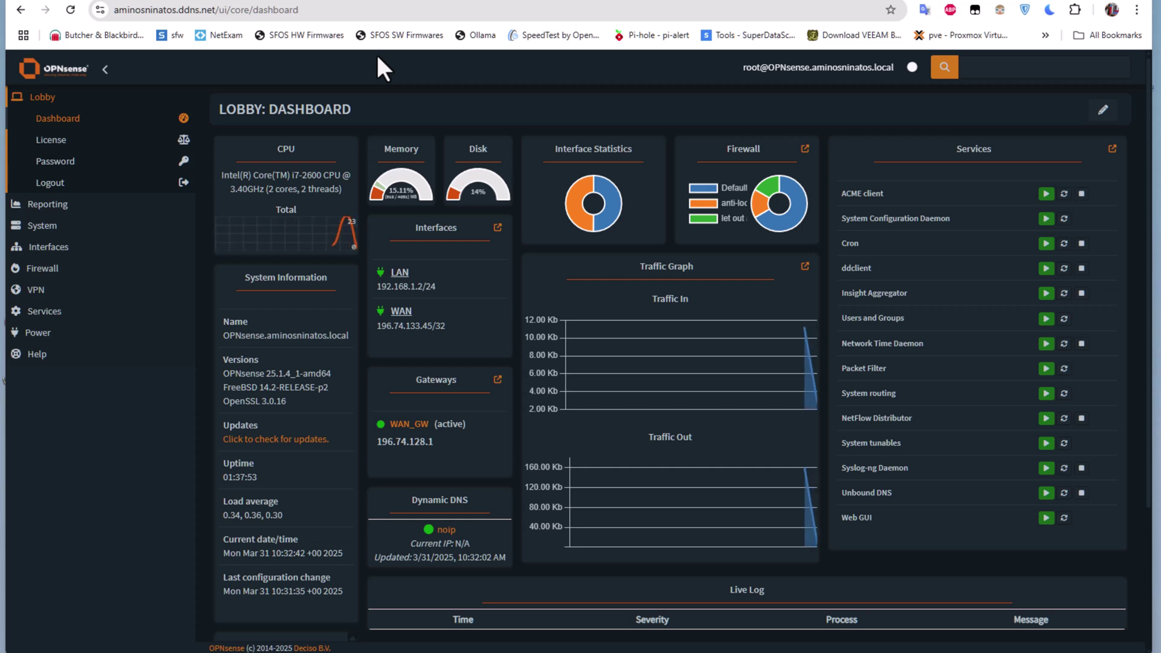
pyautogui.click(55, 225)
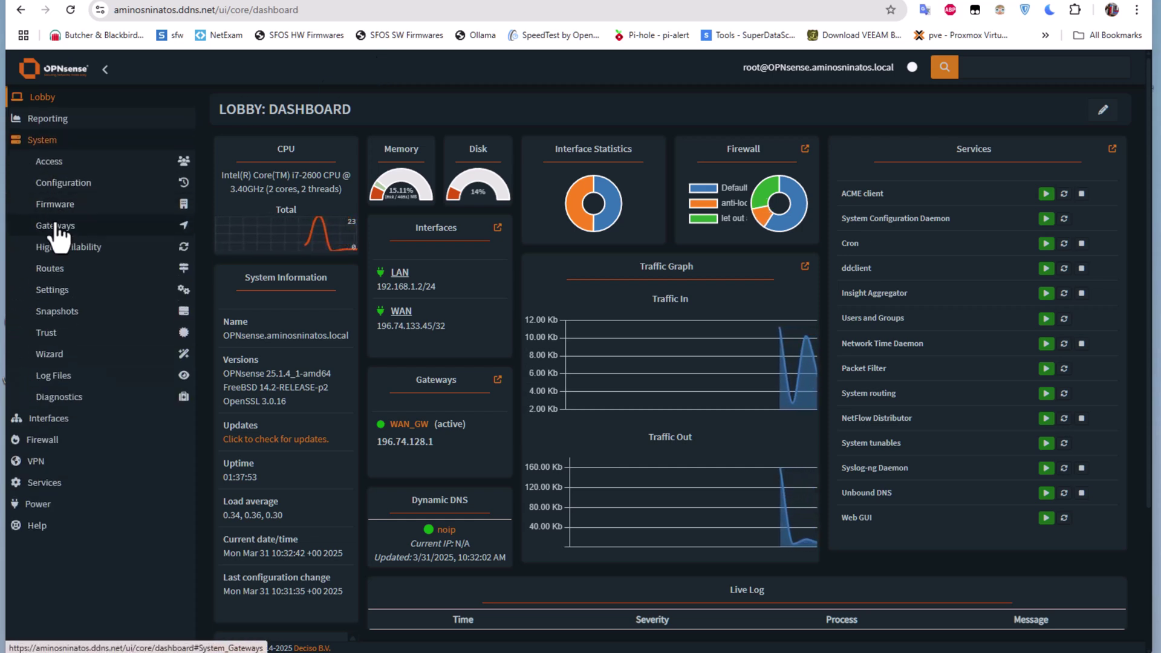
pyautogui.click(67, 290)
pyautogui.click(77, 312)
# - Show DNS rebind checks disabled and aminosninatos.ddns.net listed as alternate hostname
pyautogui.scroll(-1, 495, 369)
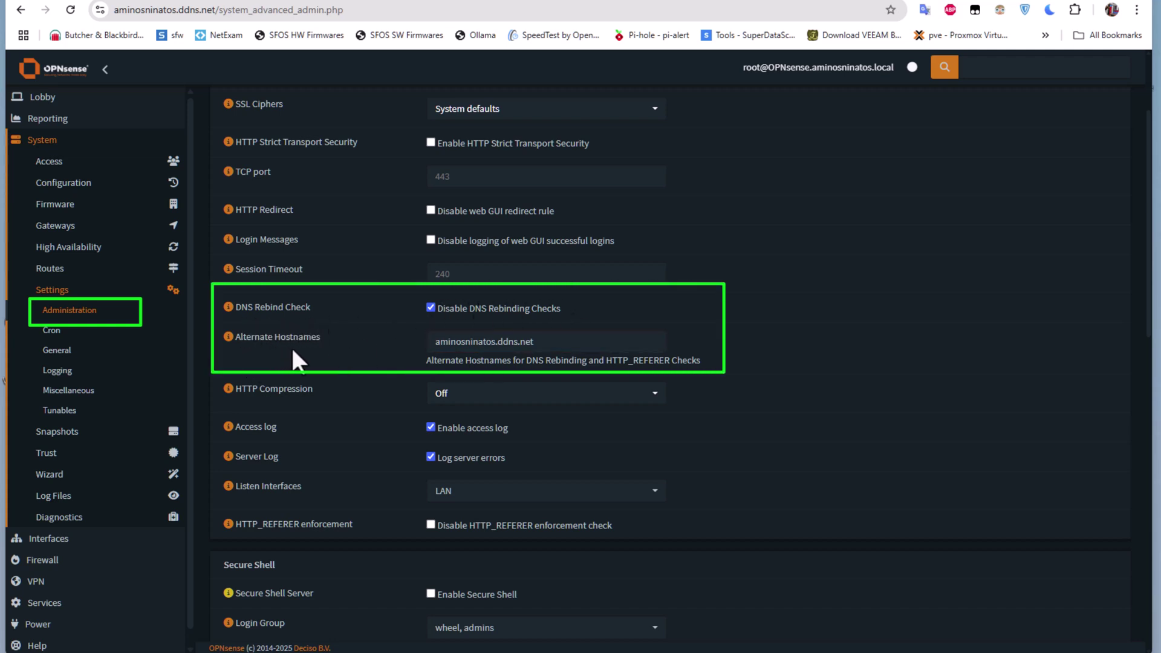
pyautogui.click(433, 342)
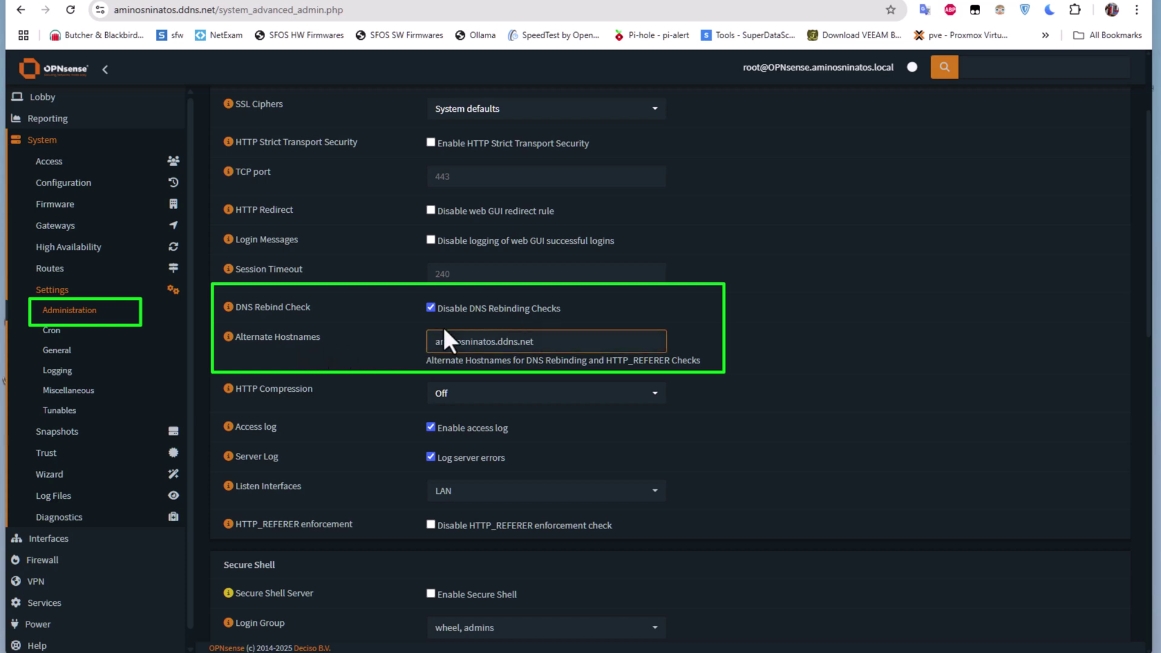
pyautogui.click(557, 358)
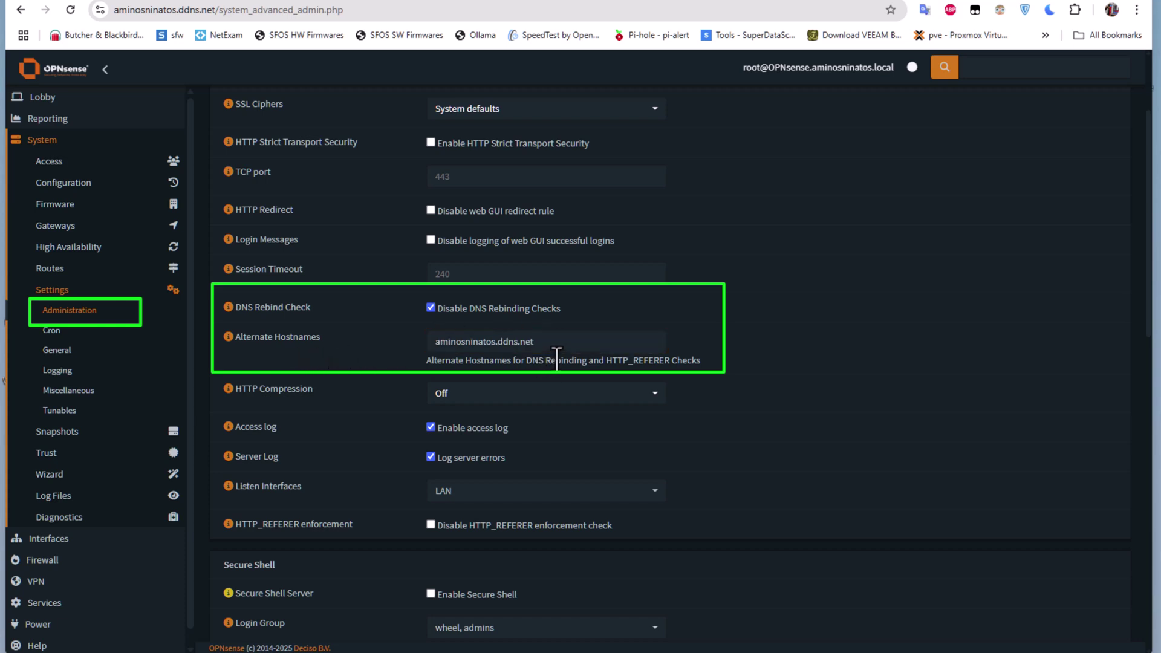
pyautogui.scroll(-1, 619, 372)
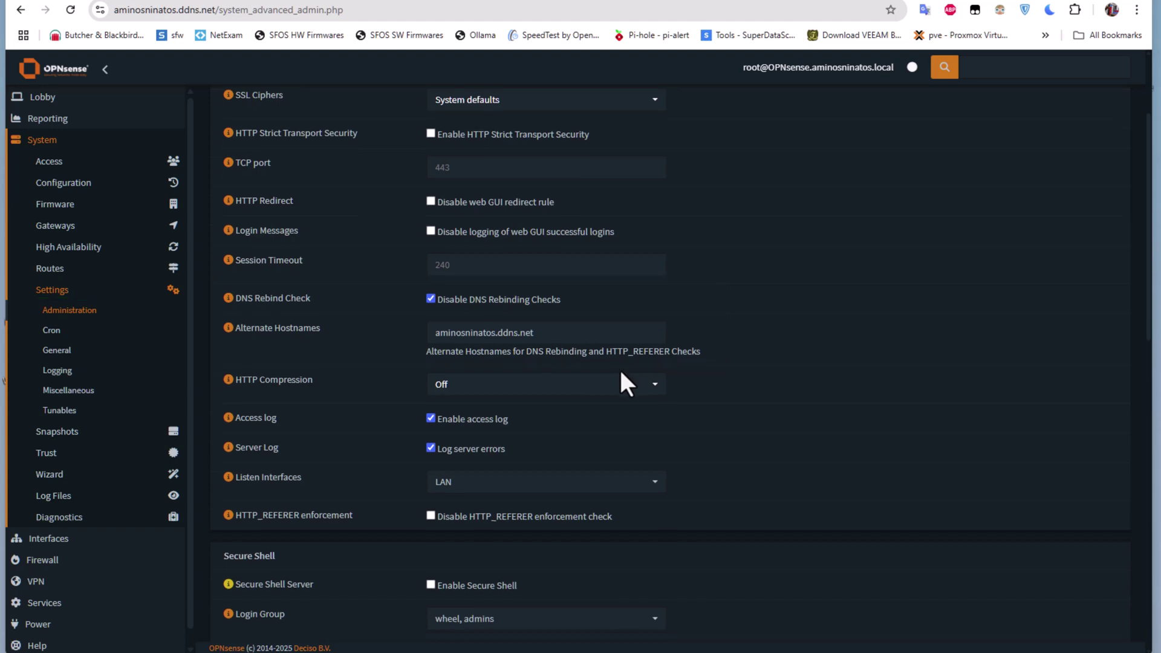